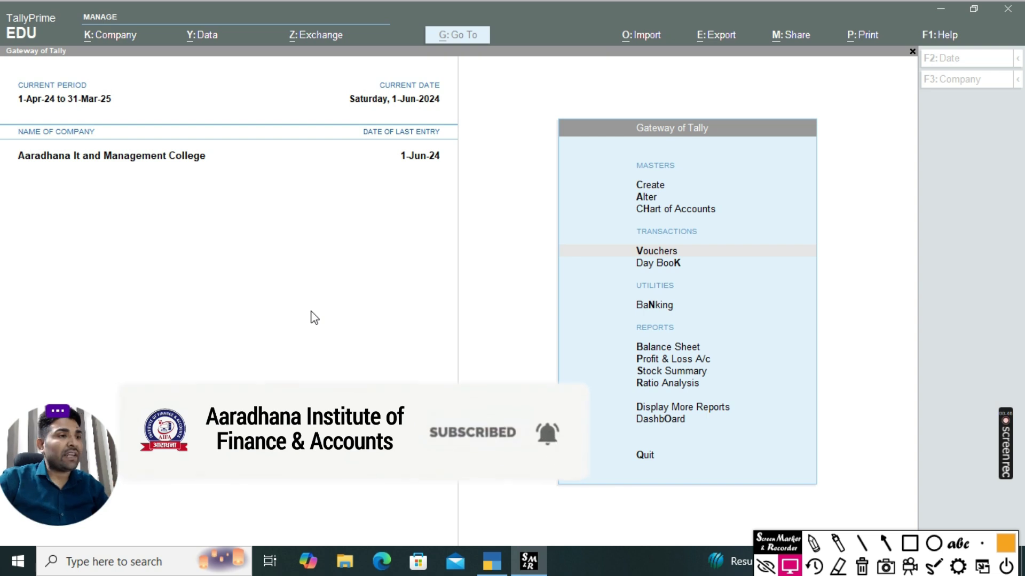
- Handwrite and underline "offer" and "shops" in orange beside the Gateway of Tally menu, with a downward arrow under "shops"
{"action": "left_click", "coordinate": [813, 543]}
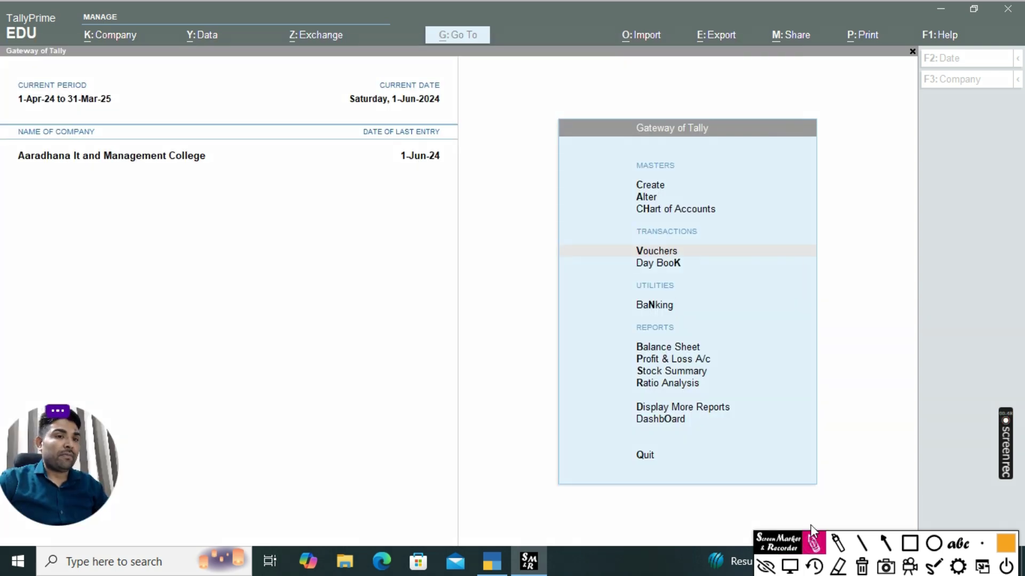
{"action": "mouse_move", "coordinate": [233, 214]}
{"action": "left_mouse_down"}
{"action": "mouse_move", "coordinate": [261, 188]}
{"action": "mouse_move", "coordinate": [299, 201]}
{"action": "mouse_move", "coordinate": [261, 247]}
{"action": "mouse_move", "coordinate": [319, 222]}
{"action": "left_mouse_up"}
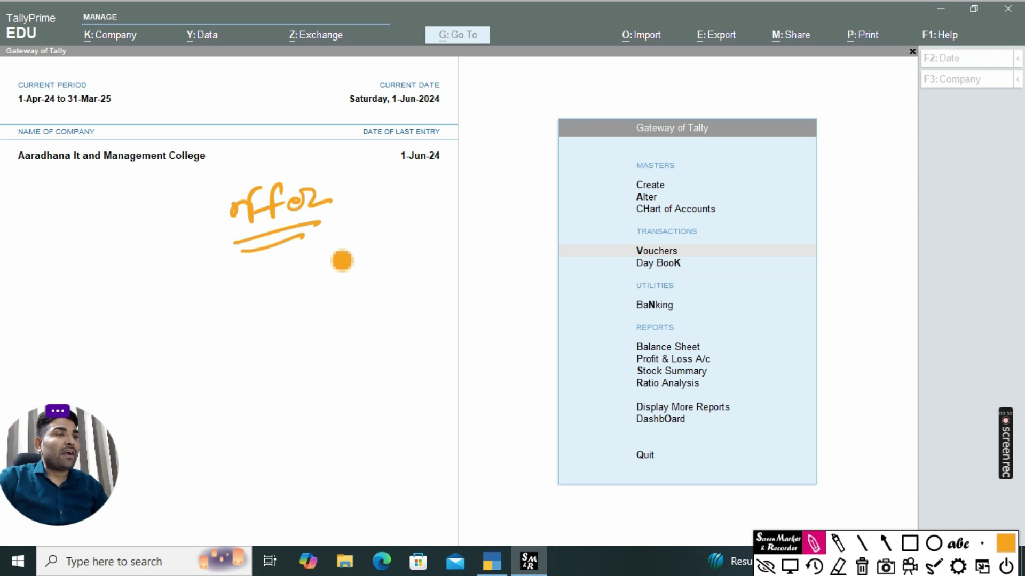
{"action": "mouse_move", "coordinate": [401, 193]}
{"action": "left_mouse_down"}
{"action": "mouse_move", "coordinate": [389, 218]}
{"action": "mouse_move", "coordinate": [427, 202]}
{"action": "mouse_move", "coordinate": [482, 205]}
{"action": "left_mouse_up"}
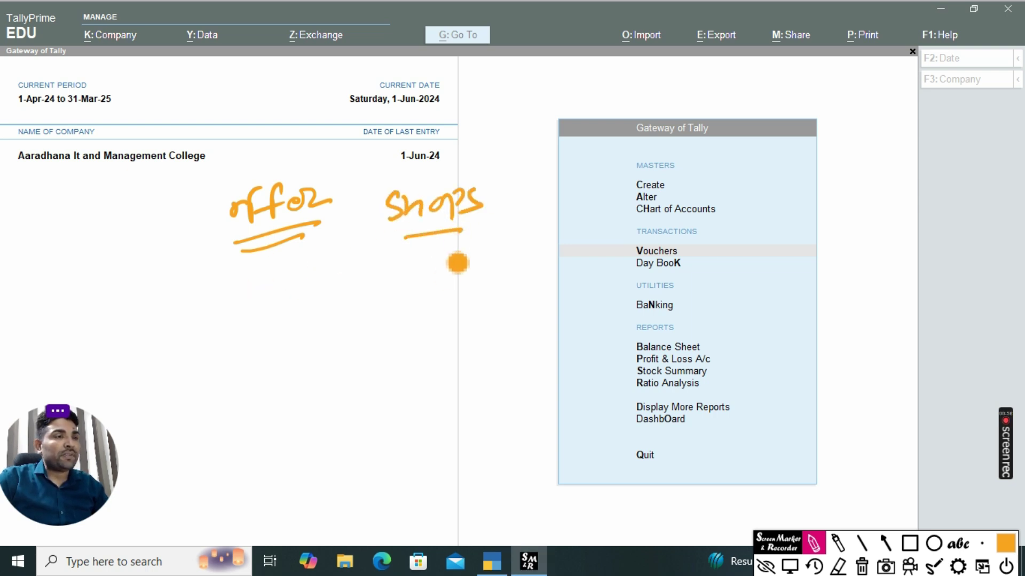
{"action": "left_click_drag", "start_coordinate": [404, 236], "coordinate": [462, 229]}
{"action": "mouse_move", "coordinate": [424, 235]}
{"action": "left_mouse_down"}
{"action": "mouse_move", "coordinate": [424, 269]}
{"action": "mouse_move", "coordinate": [433, 257]}
{"action": "left_mouse_up"}
- Handwrite "Buy 1 get 1 Free" below the arrow and underline its "Buy" and "get 1" parts
{"action": "left_click_drag", "start_coordinate": [349, 292], "coordinate": [353, 320]}
{"action": "mouse_move", "coordinate": [368, 298]}
{"action": "left_mouse_down"}
{"action": "mouse_move", "coordinate": [385, 298]}
{"action": "mouse_move", "coordinate": [380, 331]}
{"action": "left_mouse_up"}
{"action": "left_click_drag", "start_coordinate": [403, 296], "coordinate": [401, 316]}
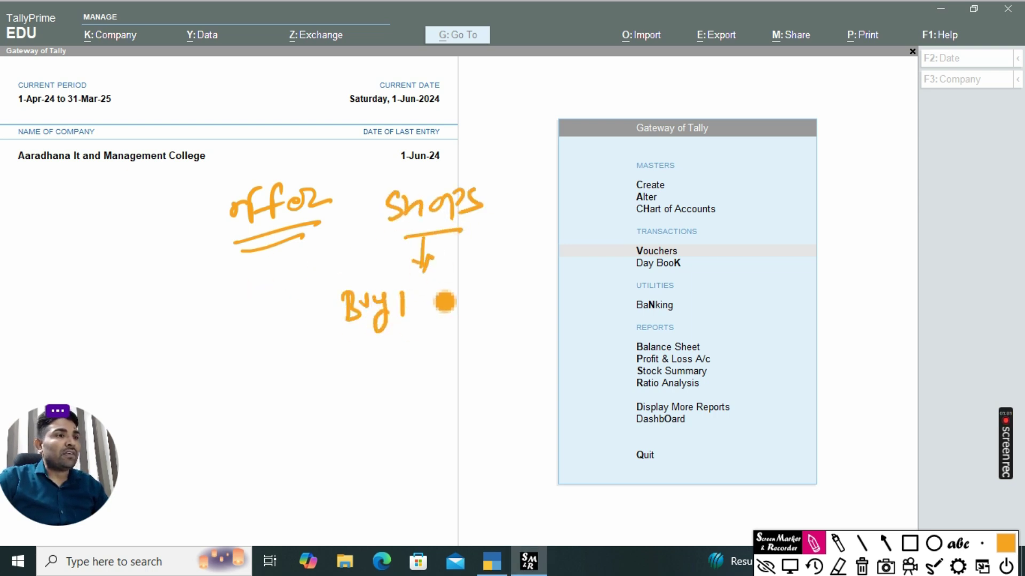
{"action": "mouse_move", "coordinate": [451, 289]}
{"action": "left_mouse_down"}
{"action": "mouse_move", "coordinate": [438, 312]}
{"action": "mouse_move", "coordinate": [472, 280]}
{"action": "left_mouse_up"}
{"action": "left_click_drag", "start_coordinate": [463, 293], "coordinate": [481, 291]}
{"action": "left_click_drag", "start_coordinate": [497, 273], "coordinate": [495, 303]}
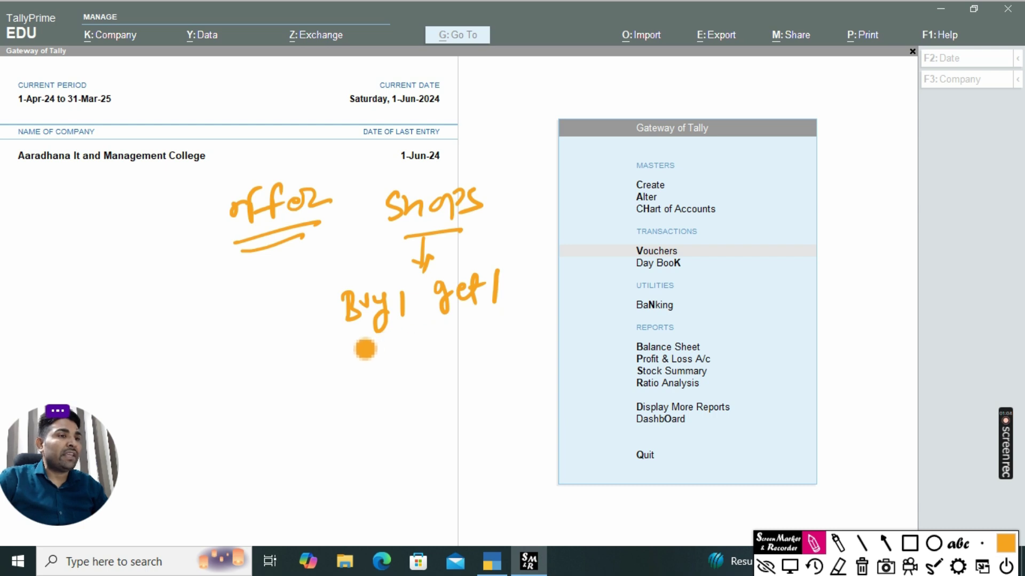
{"action": "left_click_drag", "start_coordinate": [348, 346], "coordinate": [499, 312]}
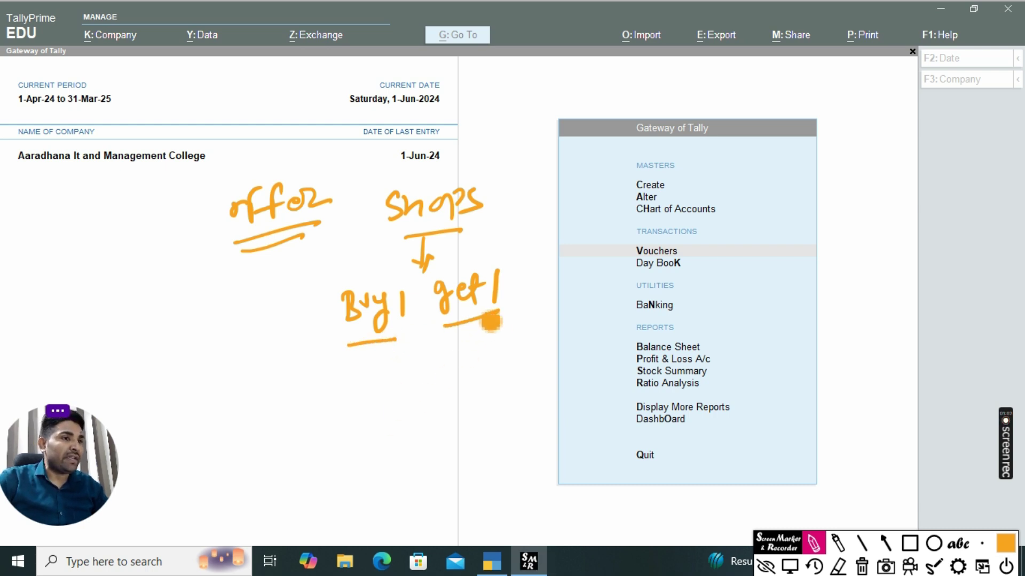
{"action": "left_click_drag", "start_coordinate": [520, 269], "coordinate": [520, 294]}
{"action": "left_click_drag", "start_coordinate": [533, 279], "coordinate": [592, 259]}
- Handwrite "Buy 2 get 1 Free" under the first offer and draw a bracket beside both lines
{"action": "mouse_move", "coordinate": [358, 377]}
{"action": "left_mouse_down"}
{"action": "mouse_move", "coordinate": [362, 394]}
{"action": "mouse_move", "coordinate": [469, 371]}
{"action": "mouse_move", "coordinate": [496, 350]}
{"action": "mouse_move", "coordinate": [510, 363]}
{"action": "left_mouse_up"}
{"action": "mouse_move", "coordinate": [535, 349]}
{"action": "left_mouse_down"}
{"action": "mouse_move", "coordinate": [563, 330]}
{"action": "mouse_move", "coordinate": [590, 334]}
{"action": "mouse_move", "coordinate": [607, 322]}
{"action": "left_mouse_up"}
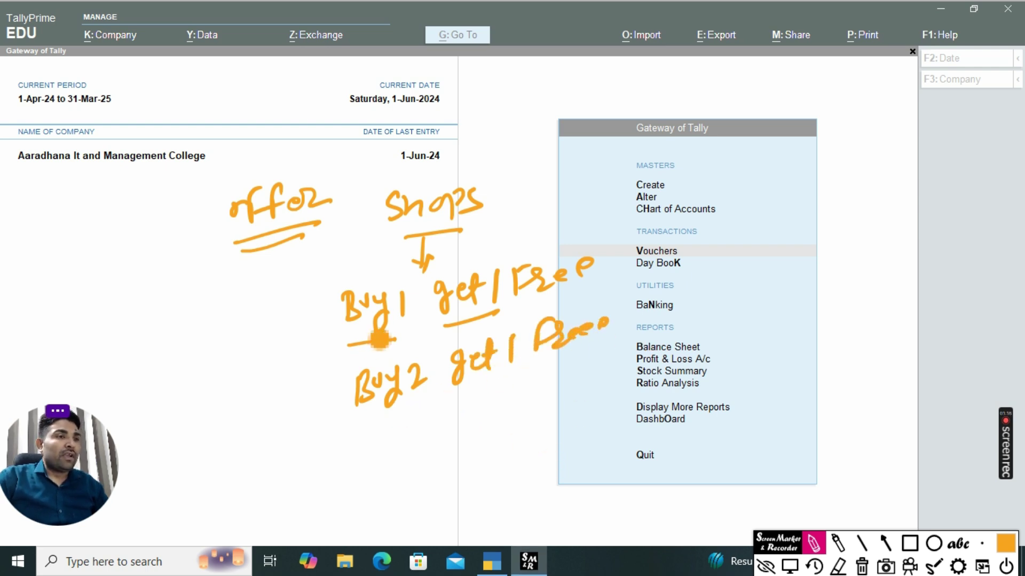
{"action": "mouse_move", "coordinate": [349, 275]}
{"action": "left_mouse_down"}
{"action": "mouse_move", "coordinate": [334, 395]}
{"action": "mouse_move", "coordinate": [365, 425]}
{"action": "left_mouse_up"}
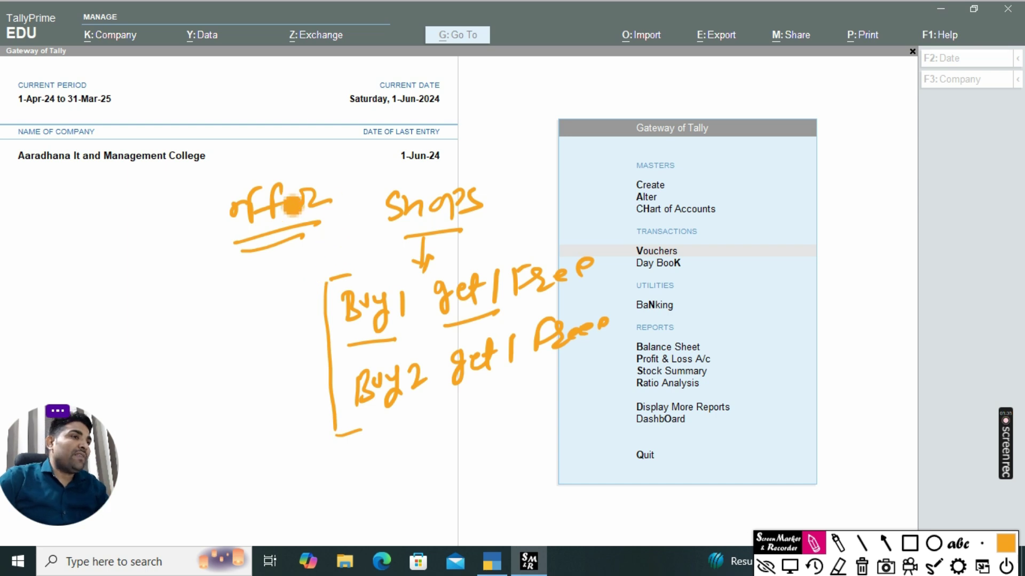
- Overline "offer", handwrite an underlined "Tally" beside the notes, and clear all annotations from the screen
{"action": "left_click_drag", "start_coordinate": [219, 188], "coordinate": [293, 178]}
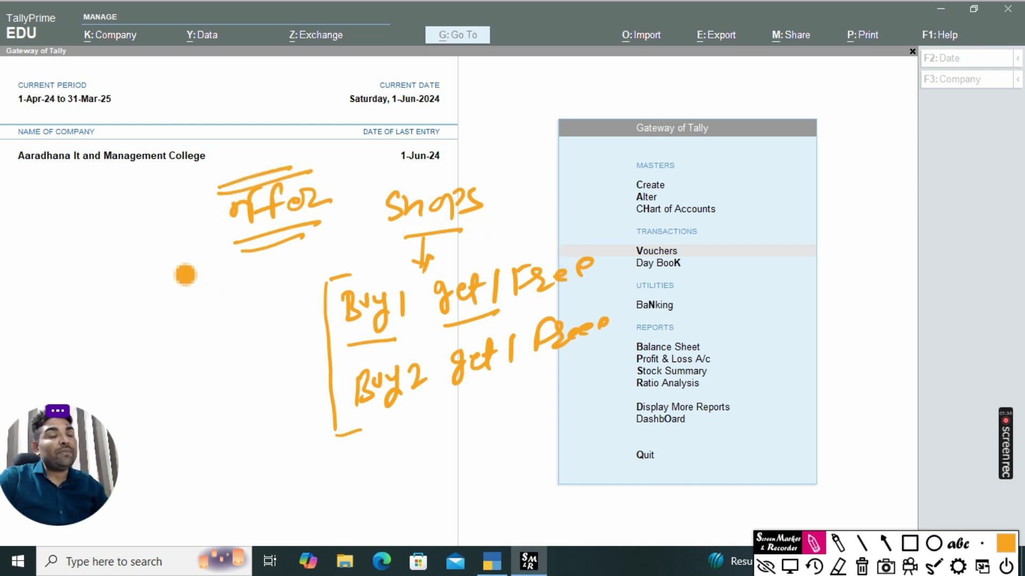
{"action": "left_click_drag", "start_coordinate": [121, 261], "coordinate": [132, 292]}
{"action": "mouse_move", "coordinate": [159, 261]}
{"action": "left_mouse_down"}
{"action": "mouse_move", "coordinate": [167, 248]}
{"action": "mouse_move", "coordinate": [181, 291]}
{"action": "left_mouse_up"}
{"action": "mouse_move", "coordinate": [186, 261]}
{"action": "left_mouse_down"}
{"action": "mouse_move", "coordinate": [199, 240]}
{"action": "mouse_move", "coordinate": [193, 305]}
{"action": "left_mouse_up"}
{"action": "left_click_drag", "start_coordinate": [148, 293], "coordinate": [163, 288]}
{"action": "left_click_drag", "start_coordinate": [152, 306], "coordinate": [169, 299]}
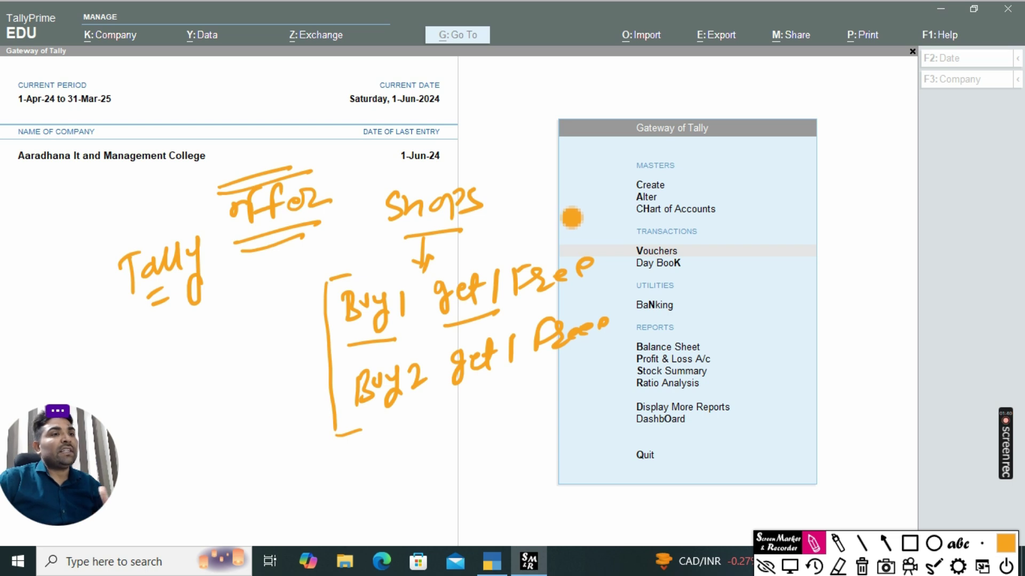
{"action": "left_click", "coordinate": [862, 566]}
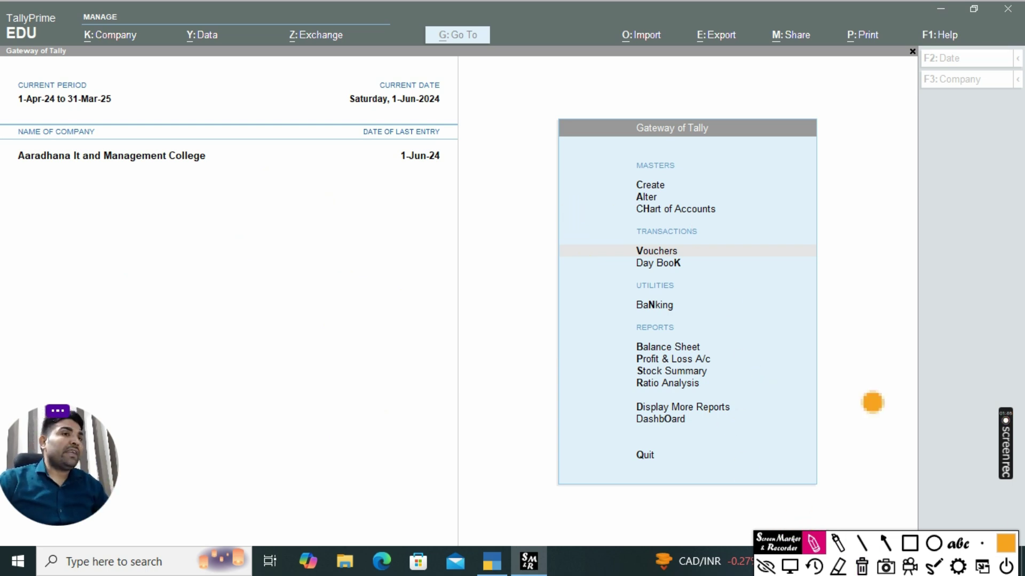
{"action": "left_click", "coordinate": [789, 567]}
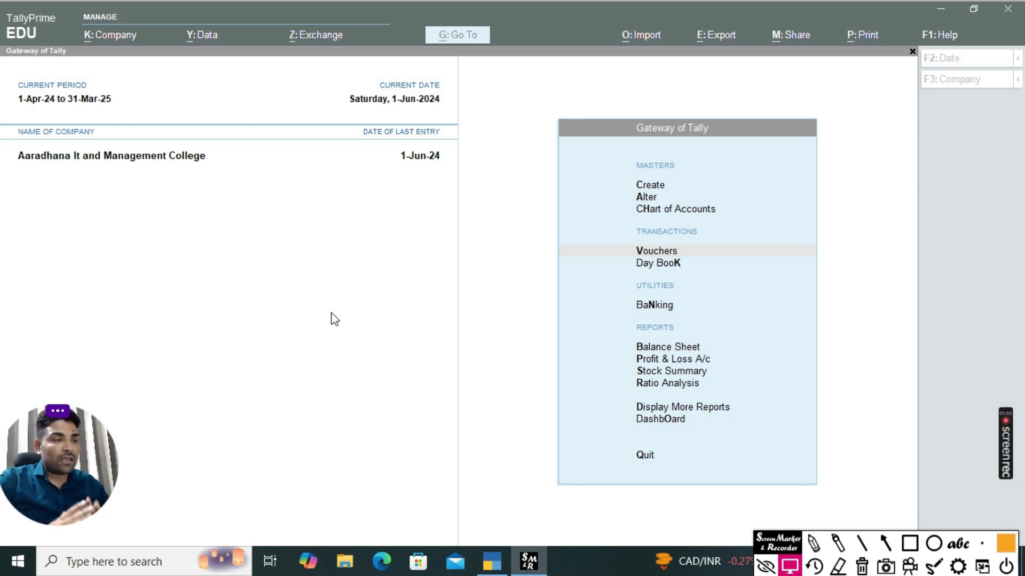
- Mark the Company menu with an orange rectangle and open the company features settings
{"action": "left_click", "coordinate": [910, 543]}
{"action": "mouse_move", "coordinate": [63, 5]}
{"action": "left_mouse_down"}
{"action": "mouse_move", "coordinate": [175, 8]}
{"action": "mouse_move", "coordinate": [175, 48]}
{"action": "left_mouse_up"}
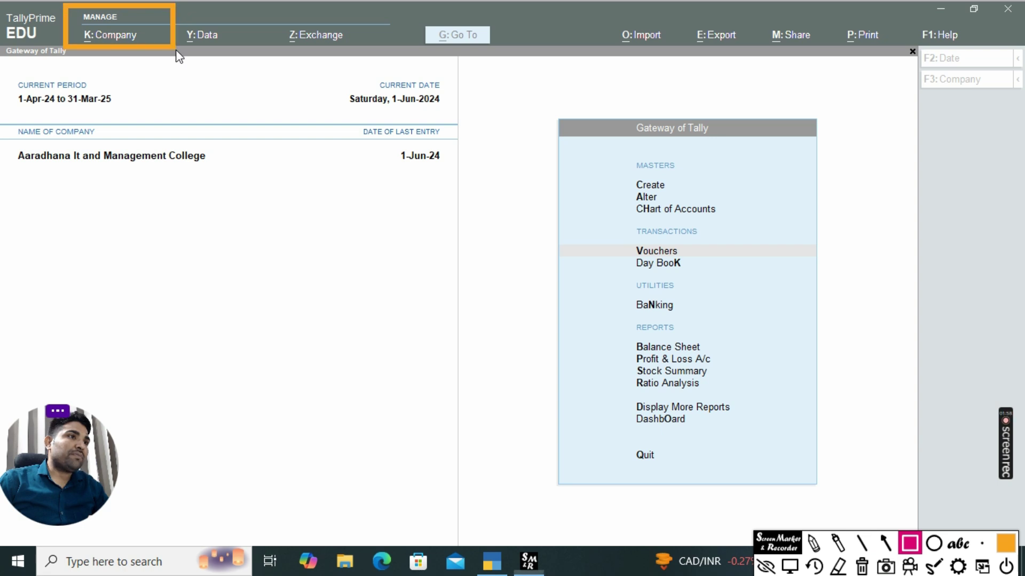
{"action": "left_click", "coordinate": [789, 567]}
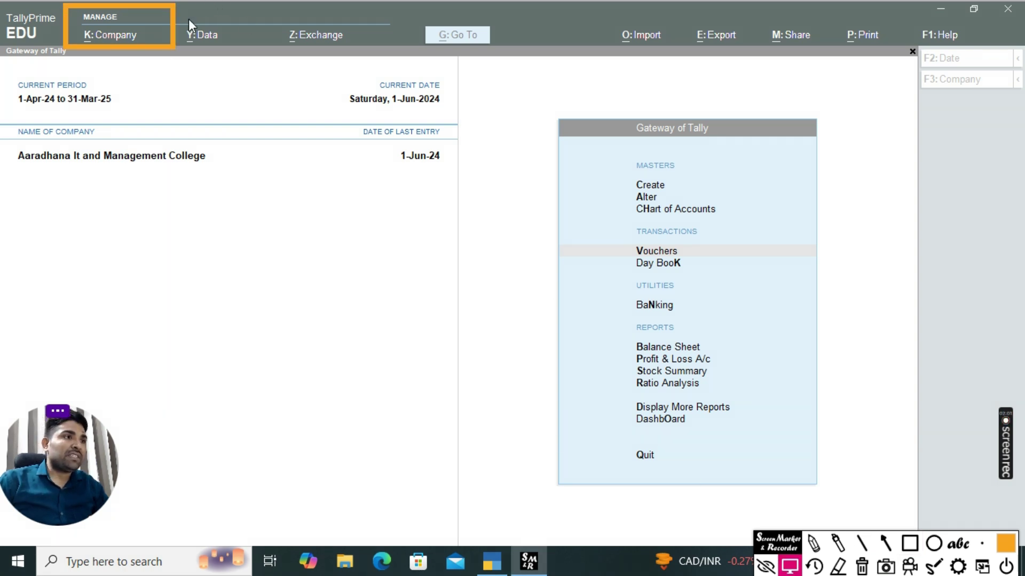
{"action": "left_click", "coordinate": [111, 33]}
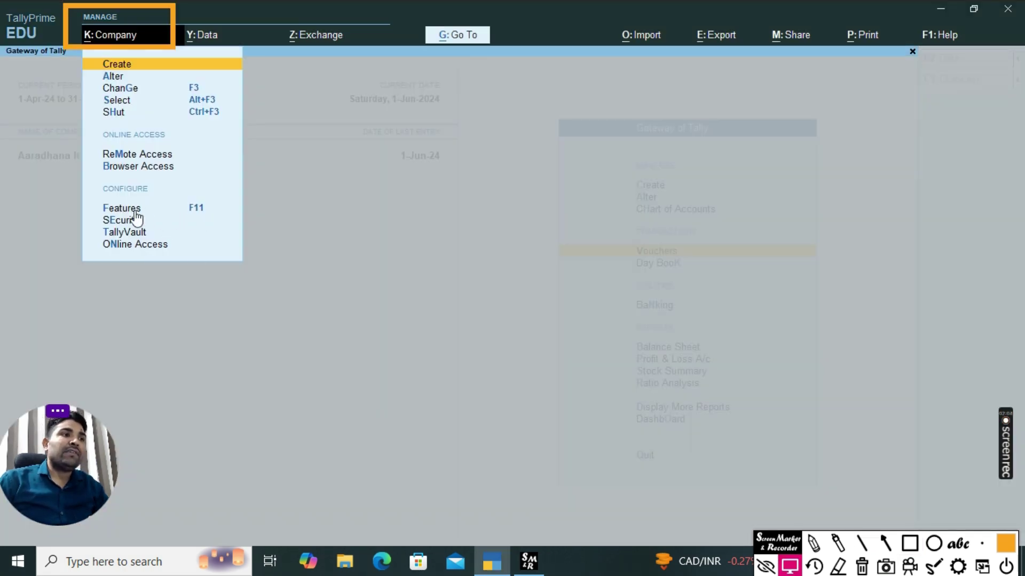
{"action": "left_click", "coordinate": [137, 210]}
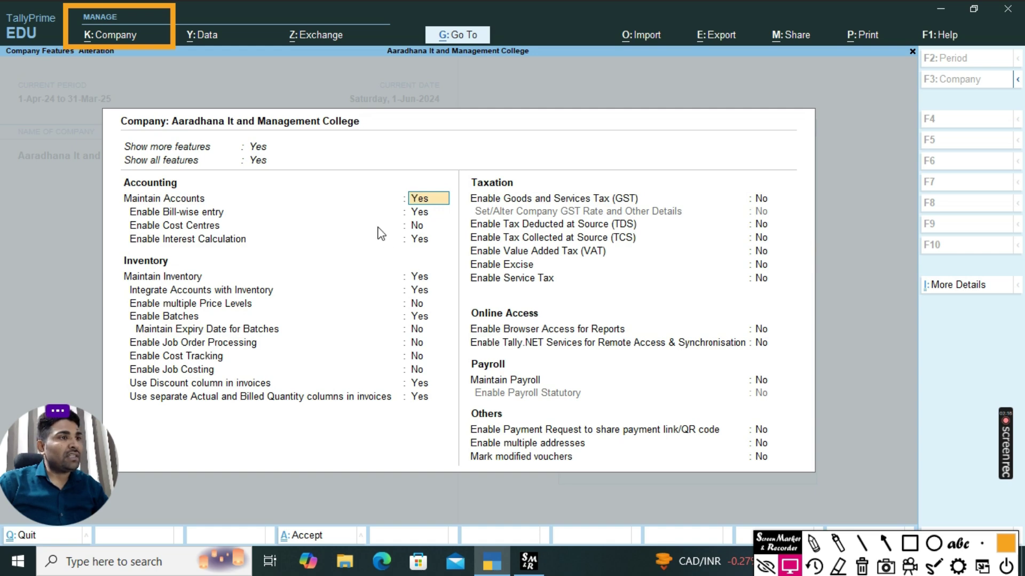
- Frame the setting "Use separate Actual and Billed Quantity columns in invoices" in orange, and clear the annotations
{"action": "left_click", "coordinate": [908, 545]}
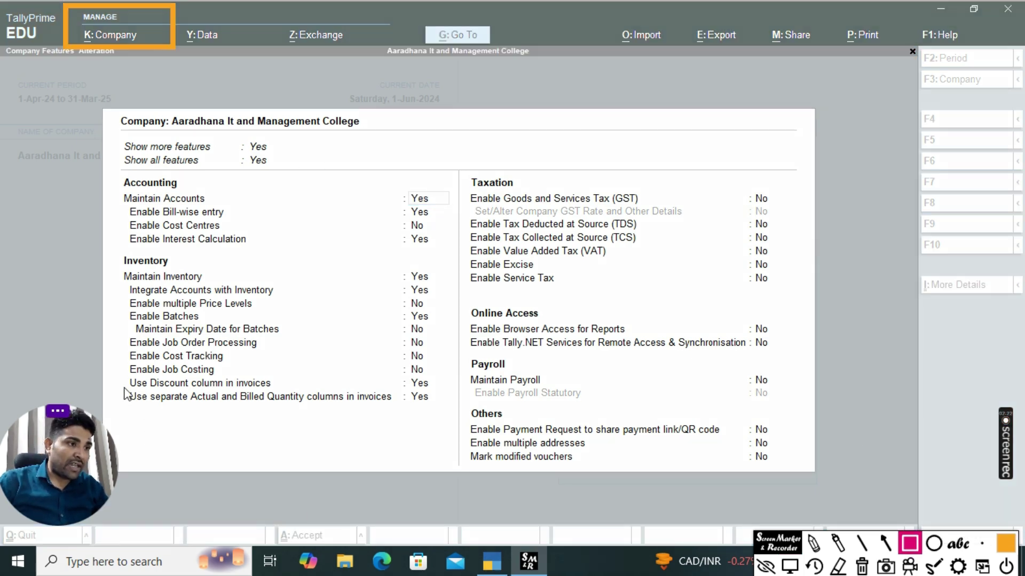
{"action": "left_click_drag", "start_coordinate": [125, 388], "coordinate": [445, 410]}
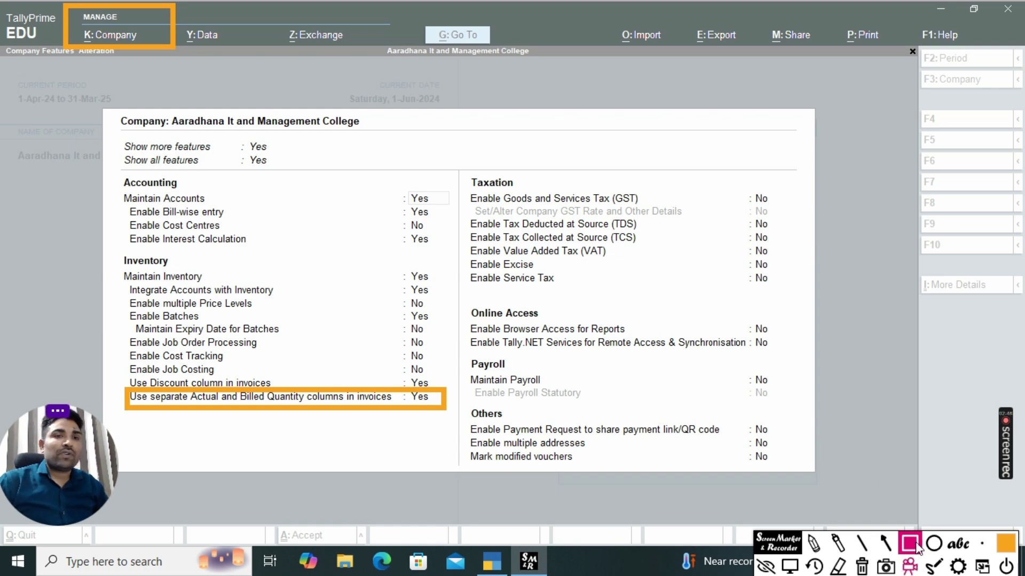
{"action": "left_click", "coordinate": [862, 567]}
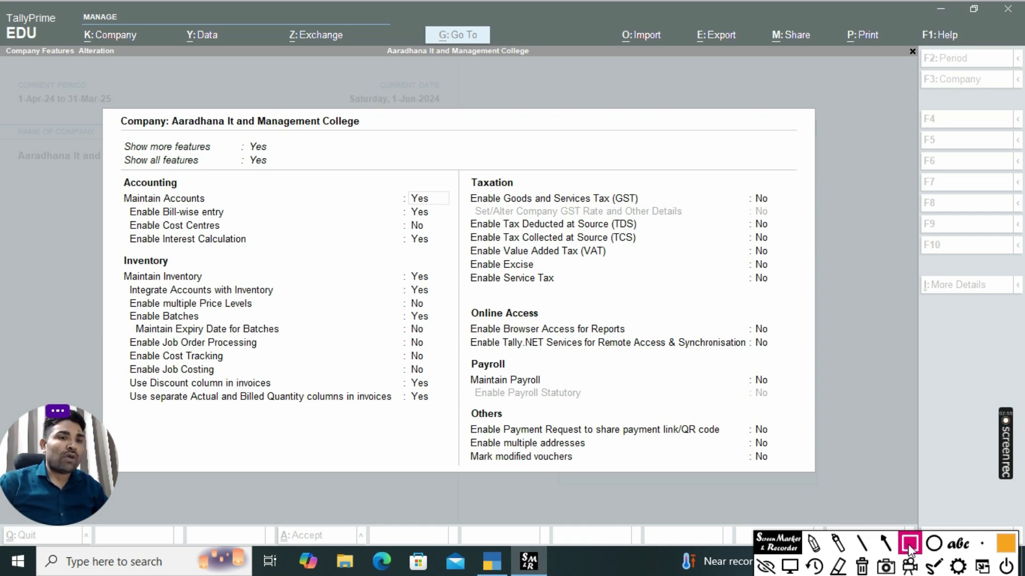
- Frame the Show more/all features options and the Actual and Billed Quantity setting, and erase both frames
{"action": "left_click_drag", "start_coordinate": [114, 135], "coordinate": [296, 173]}
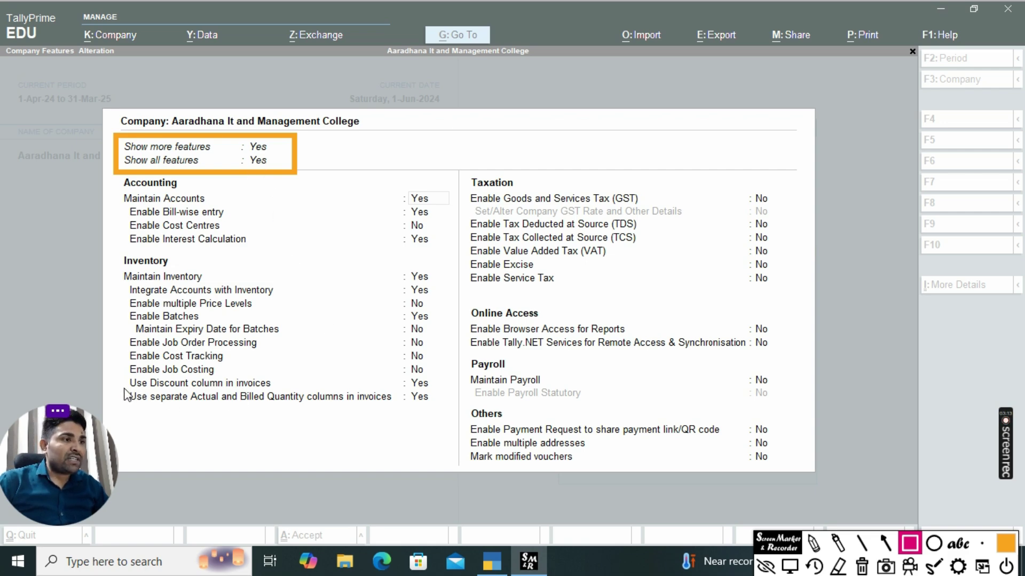
{"action": "left_click_drag", "start_coordinate": [124, 395], "coordinate": [460, 409]}
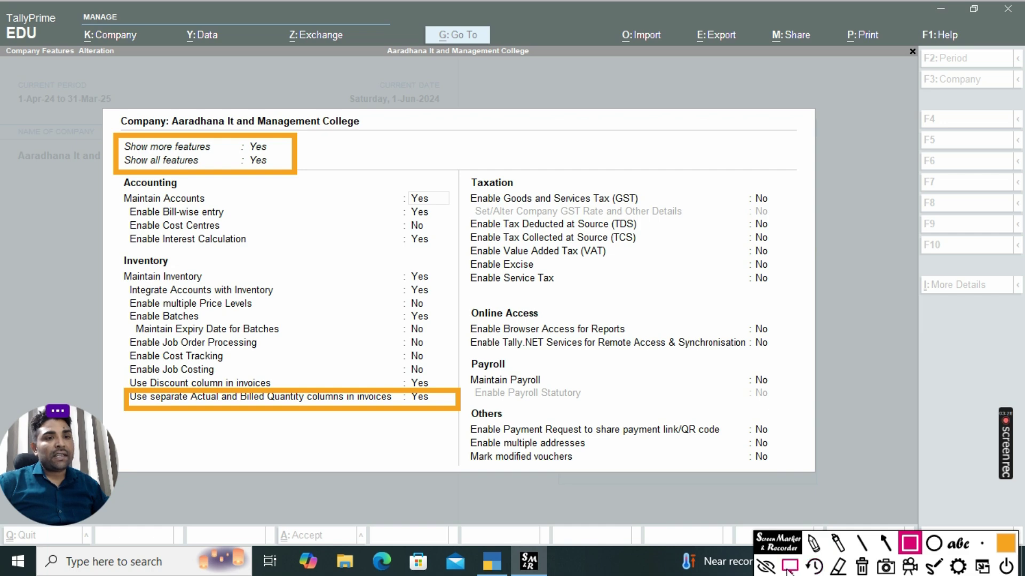
{"action": "left_click", "coordinate": [789, 568]}
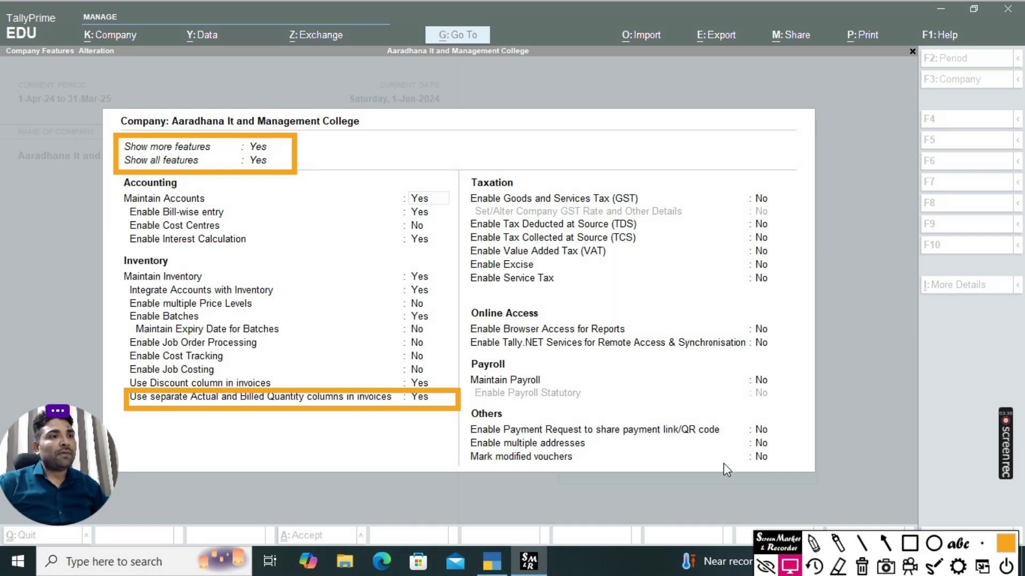
{"action": "left_click", "coordinate": [862, 566]}
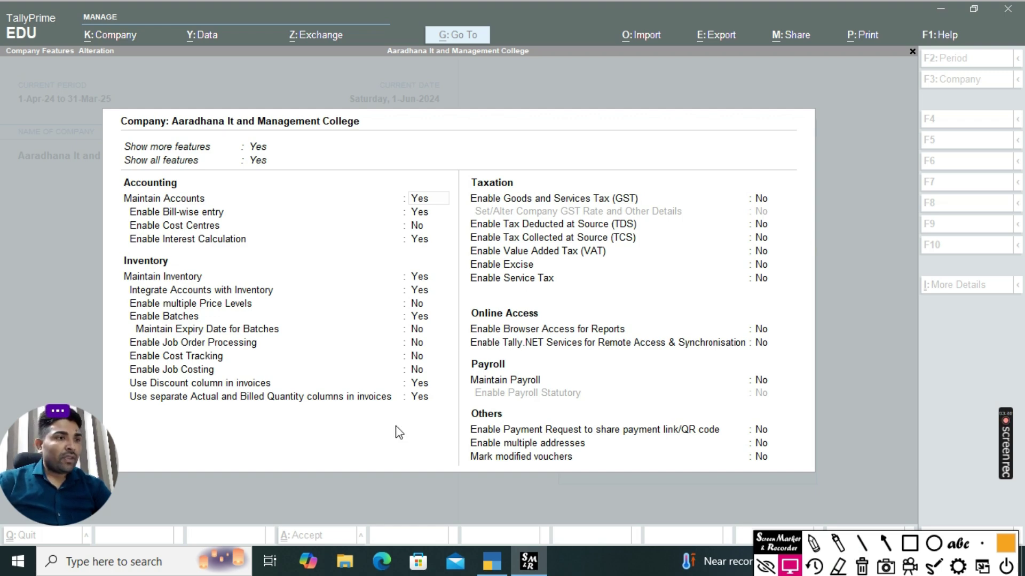
- Close the company features and start a new sales voucher
{"action": "left_click", "coordinate": [383, 415]}
{"action": "key", "text": "Return"}
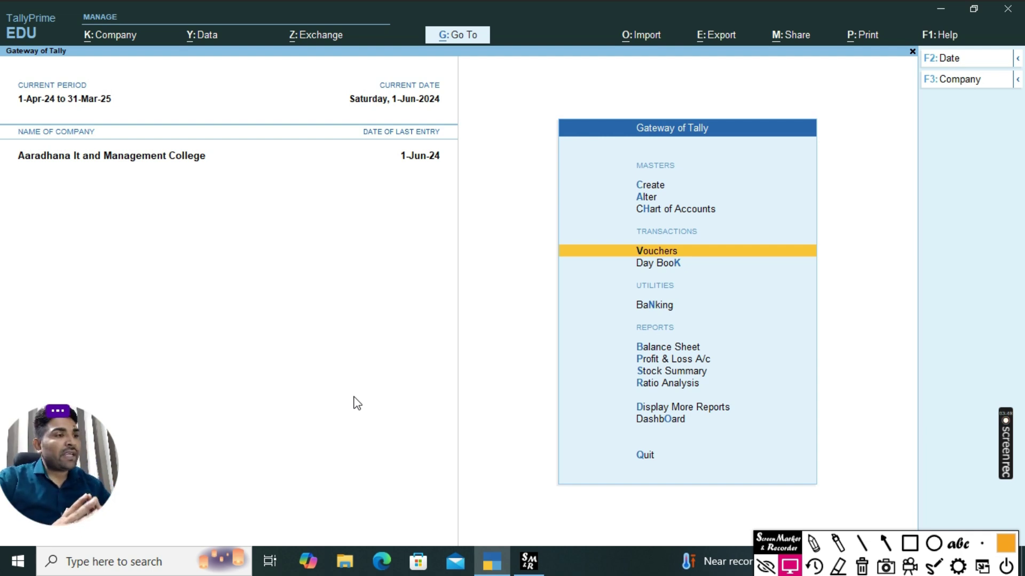
{"action": "left_click", "coordinate": [665, 252]}
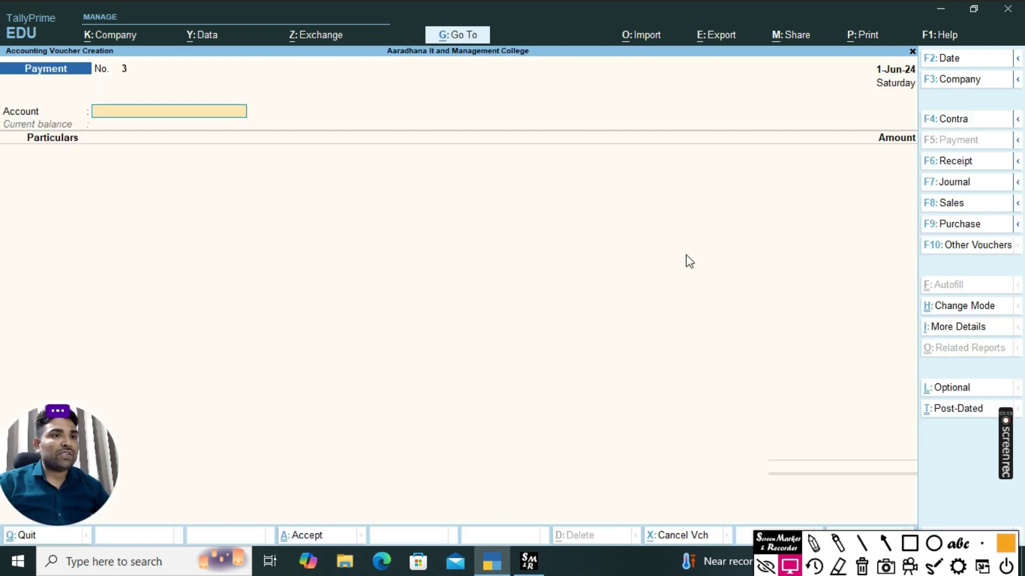
{"action": "left_click", "coordinate": [952, 204]}
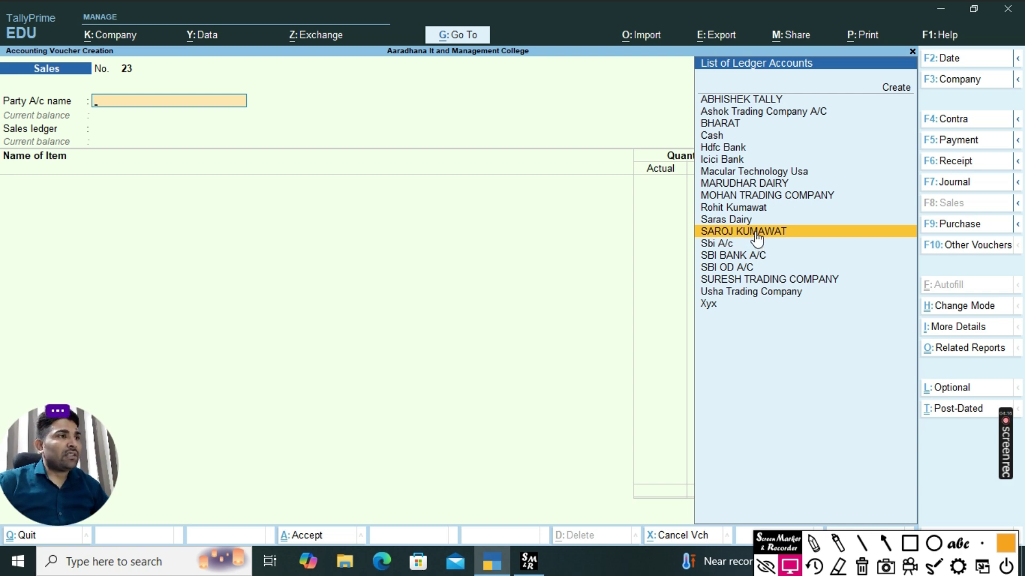
- Select the customer's ledger as the party account and leave the dispatch details blank
{"action": "left_click", "coordinate": [756, 238]}
{"action": "left_click", "coordinate": [435, 293]}
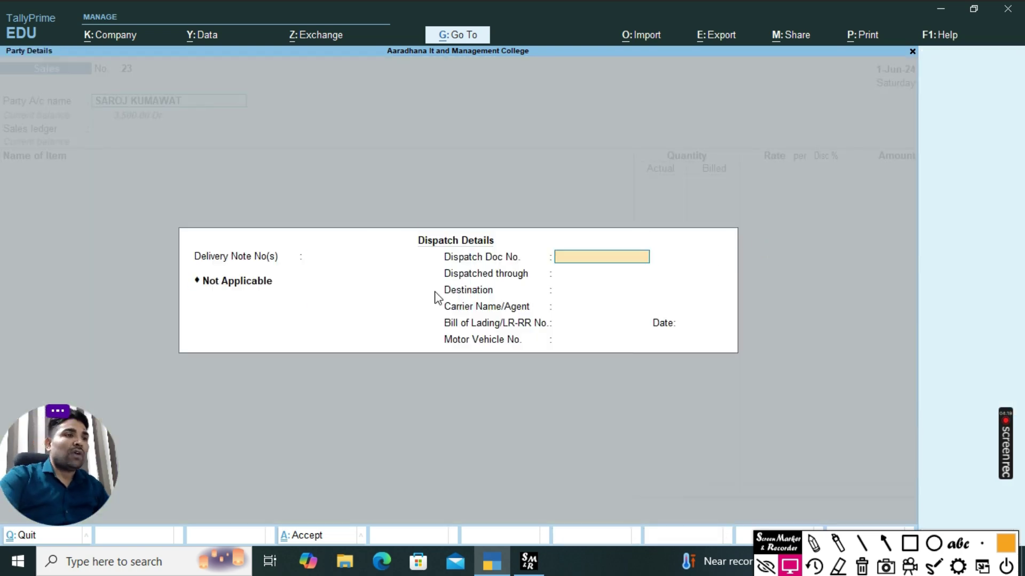
{"action": "key", "text": "Return"}
{"action": "key", "text": "Return"}
{"action": "key", "text": "Return"}
{"action": "key", "text": "Return"}
{"action": "key", "text": "Return"}
{"action": "key", "text": "Return"}
{"action": "key", "text": "Return"}
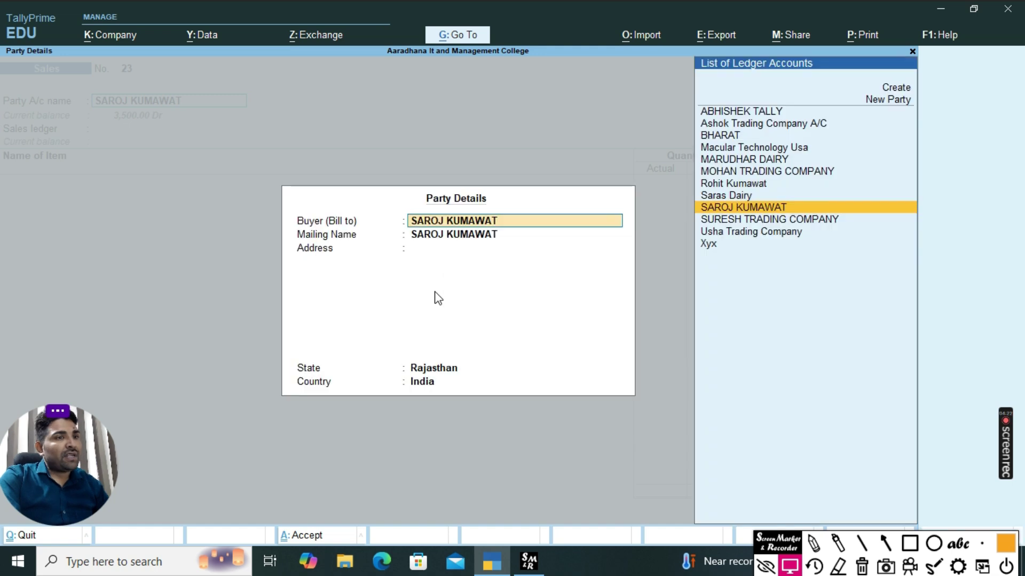
- Accept the default buyer details and set the sales ledger to Sales A/c
{"action": "key", "text": "Return"}
{"action": "key", "text": "Return"}
{"action": "key", "text": "Return"}
{"action": "key", "text": "Return"}
{"action": "key", "text": "Return"}
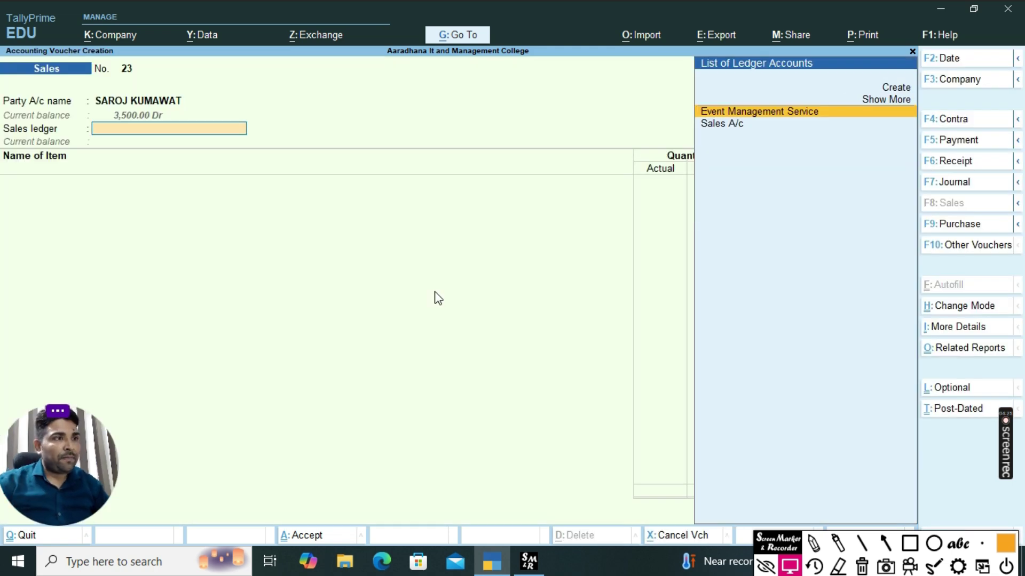
{"action": "left_click", "coordinate": [737, 133]}
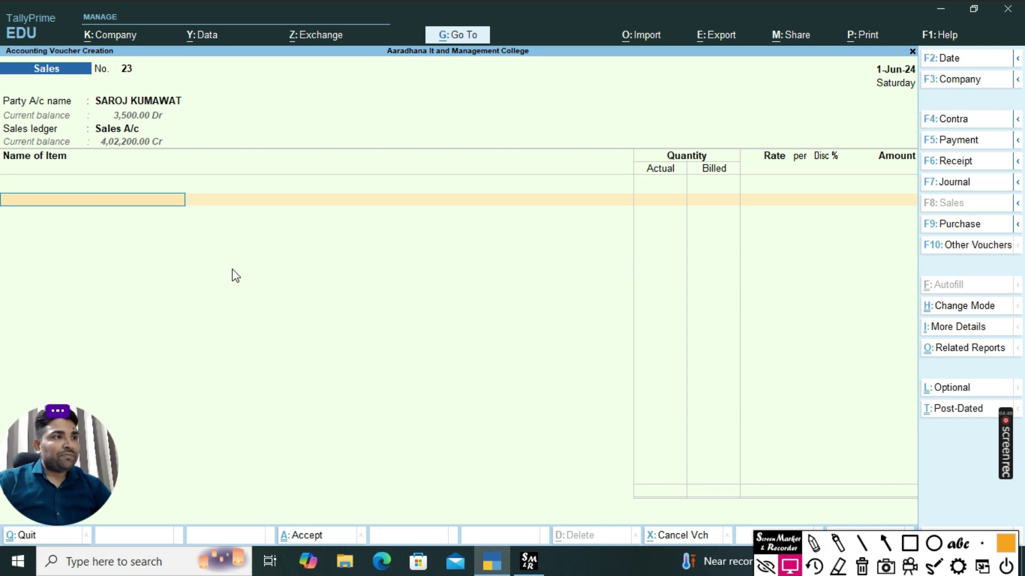
- Bring up the stock item list, frame the Moniter stock balance, and erase the frame
{"action": "type", "text": "C"}
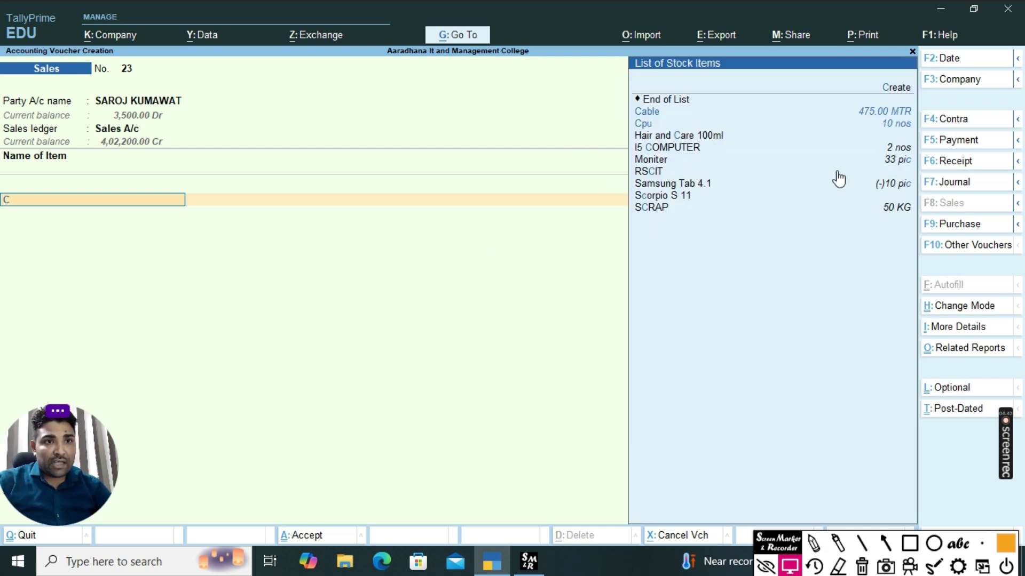
{"action": "left_click", "coordinate": [654, 162]}
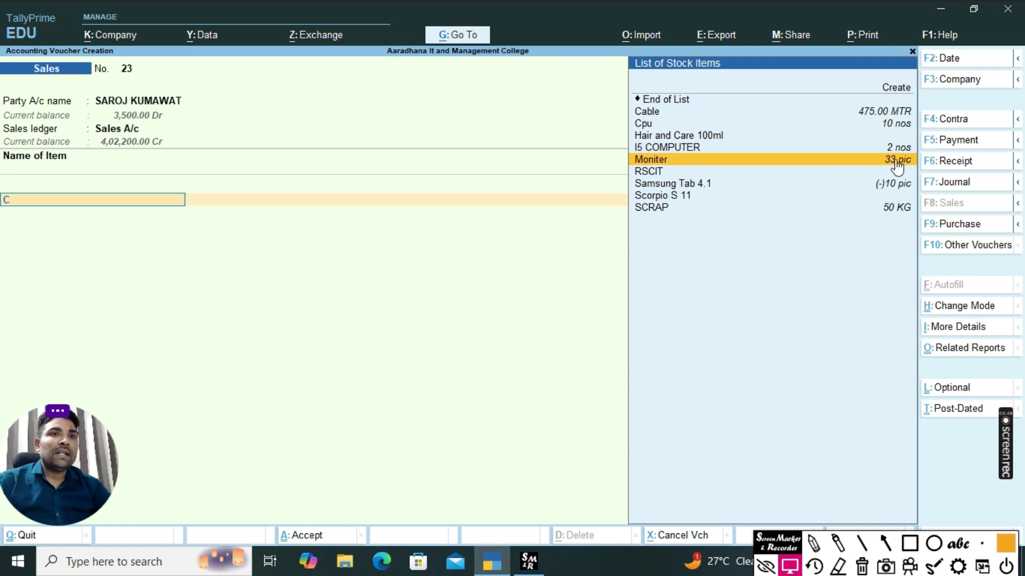
{"action": "left_click", "coordinate": [910, 543]}
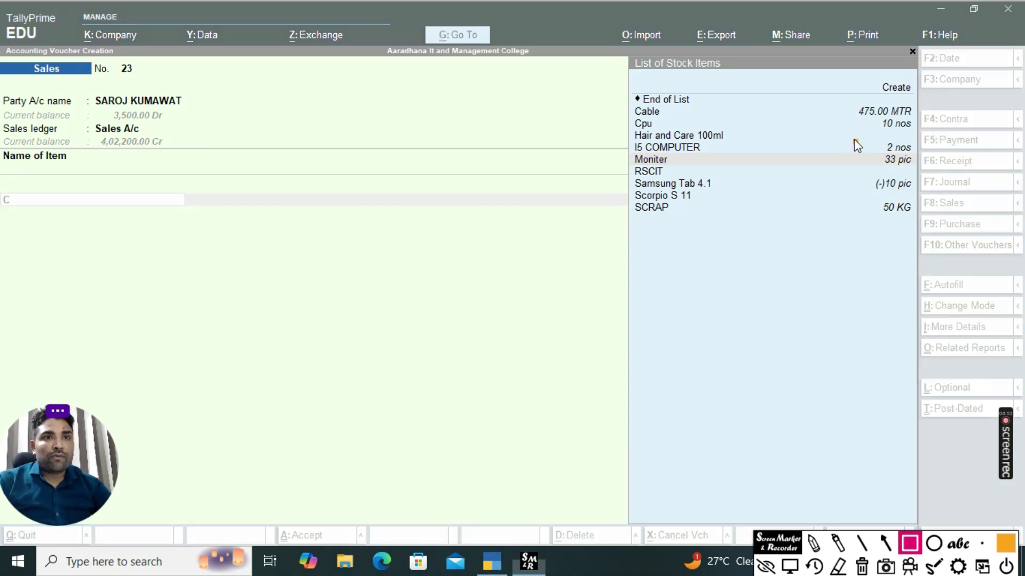
{"action": "left_click_drag", "start_coordinate": [854, 140], "coordinate": [927, 169]}
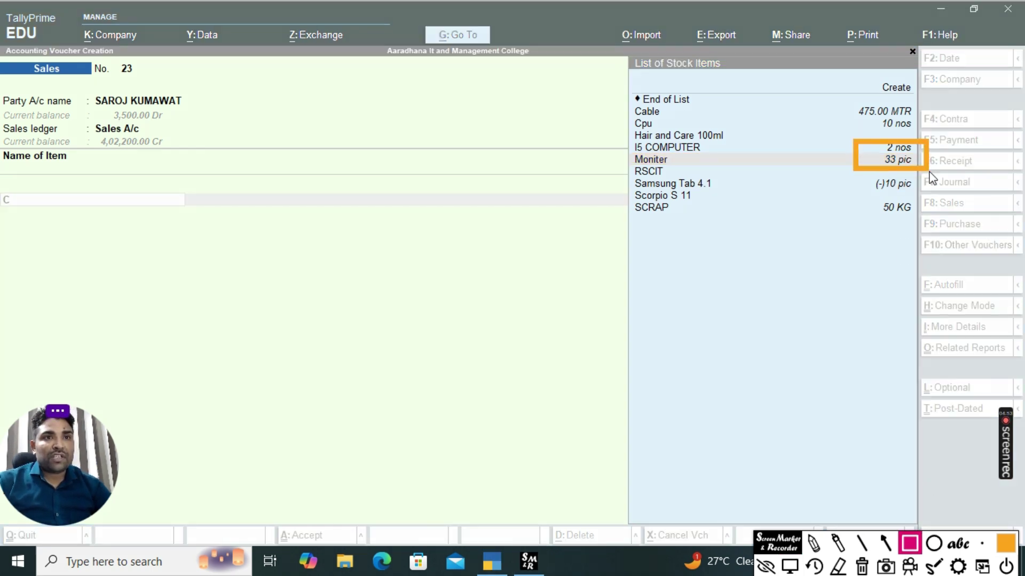
{"action": "left_click", "coordinate": [862, 567]}
{"action": "left_click", "coordinate": [790, 566]}
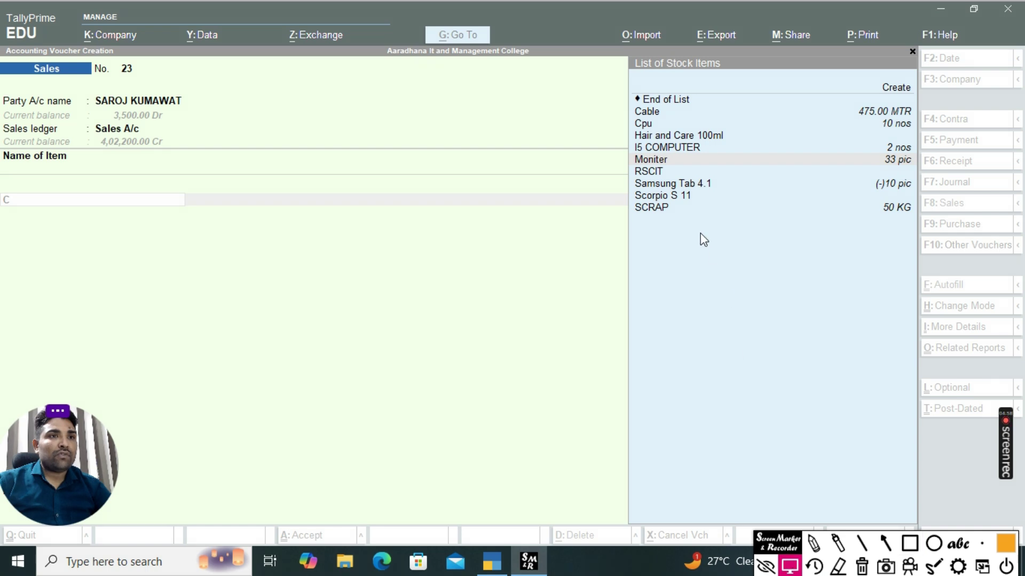
- Choose Moniter as the sold item with its tracking number set to Not Applicable
{"action": "left_click", "coordinate": [681, 159]}
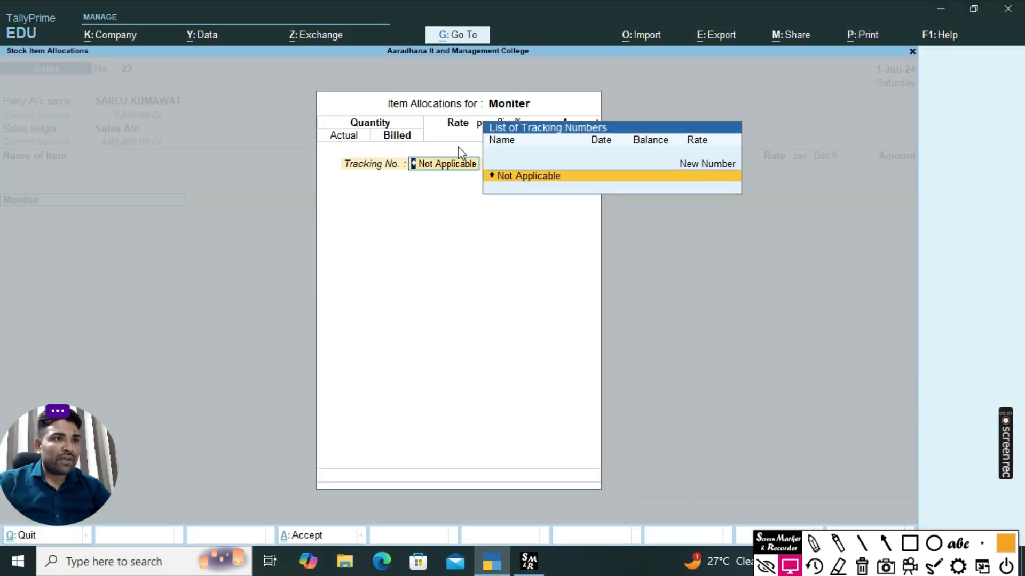
{"action": "key", "text": "Return"}
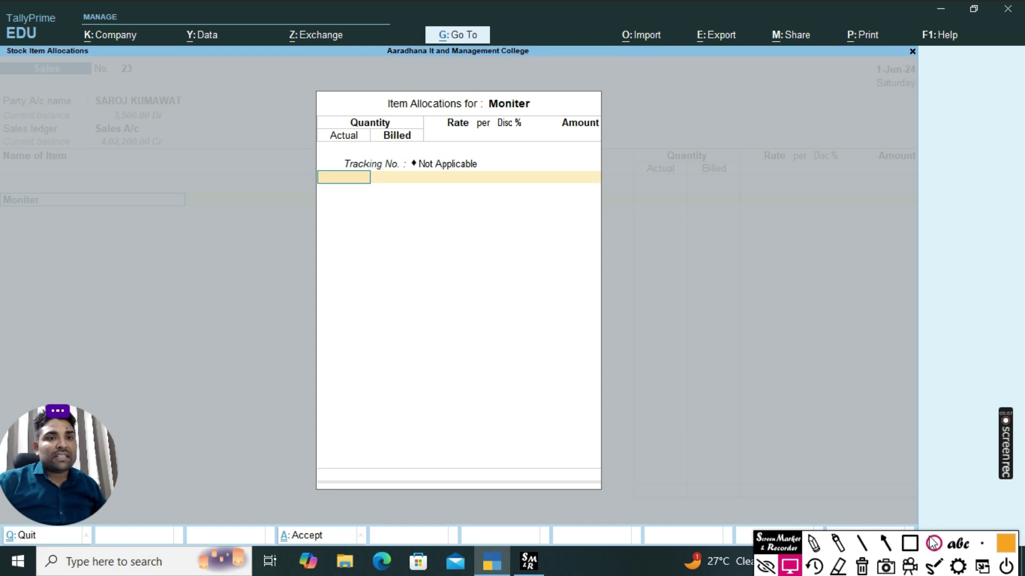
- Frame the Actual and Billed quantity headings and handwrite an offer of one monitor plus one monitor below them
{"action": "left_click", "coordinate": [909, 543]}
{"action": "left_click_drag", "start_coordinate": [315, 110], "coordinate": [448, 145]}
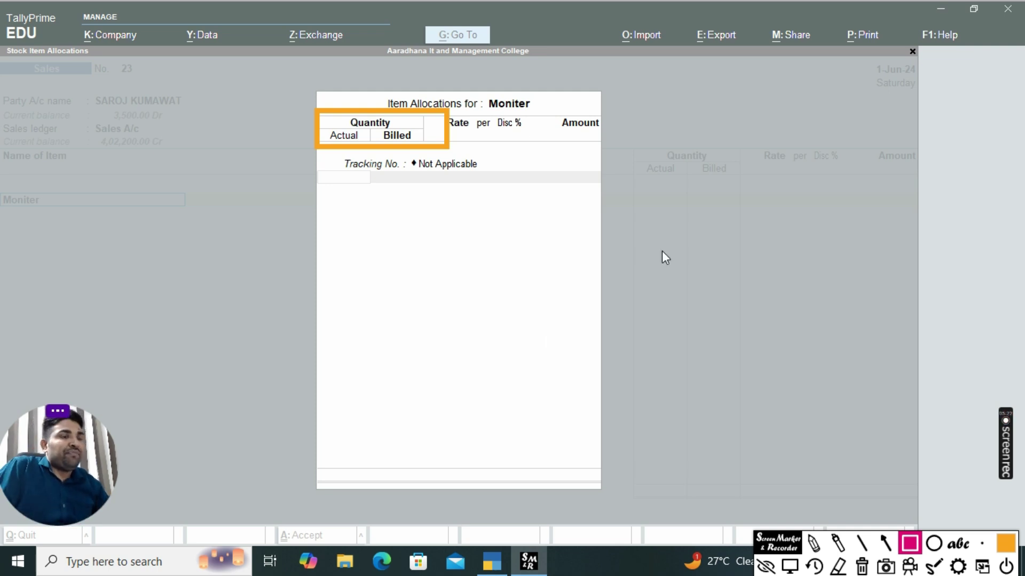
{"action": "left_click", "coordinate": [814, 543]}
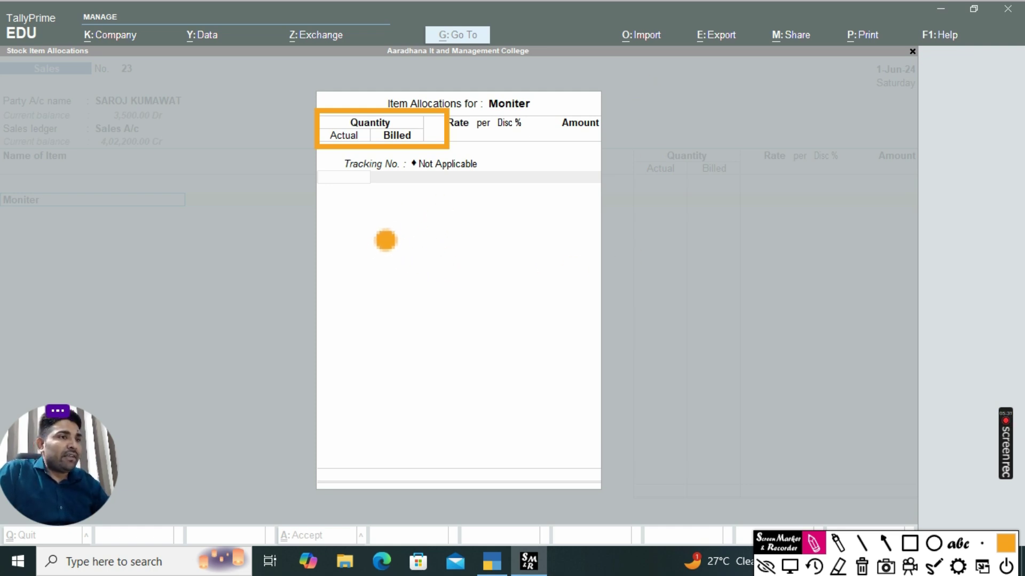
{"action": "mouse_move", "coordinate": [385, 210]}
{"action": "left_mouse_down"}
{"action": "mouse_move", "coordinate": [380, 233]}
{"action": "mouse_move", "coordinate": [473, 213]}
{"action": "mouse_move", "coordinate": [464, 224]}
{"action": "left_mouse_up"}
{"action": "left_click", "coordinate": [467, 204]}
{"action": "mouse_move", "coordinate": [514, 208]}
{"action": "left_mouse_down"}
{"action": "mouse_move", "coordinate": [511, 229]}
{"action": "mouse_move", "coordinate": [592, 198]}
{"action": "left_mouse_up"}
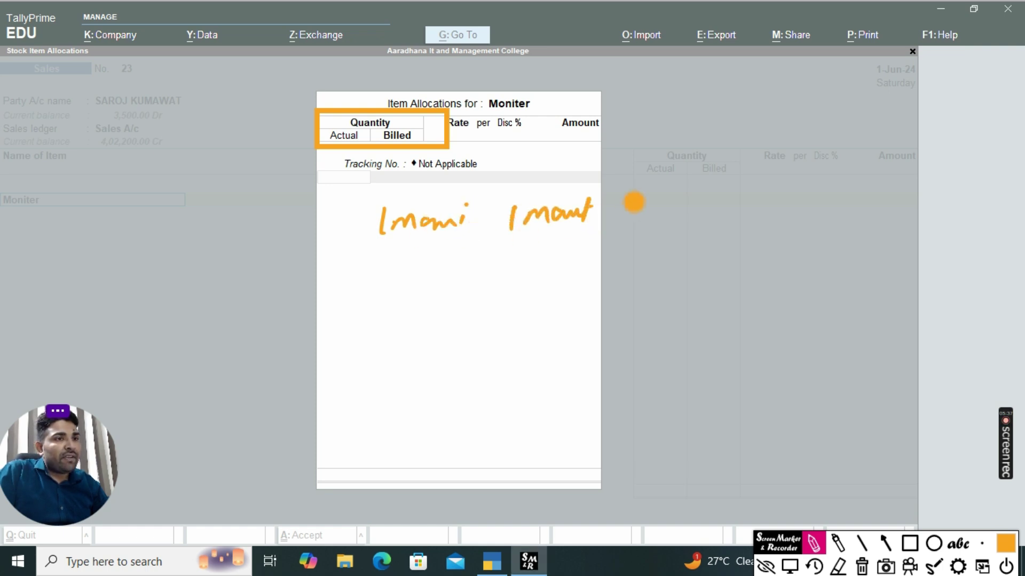
- Handwrite an actual quantity of 2, mark the second monitor as free, and underline the offer notes
{"action": "mouse_move", "coordinate": [351, 280]}
{"action": "left_mouse_down"}
{"action": "mouse_move", "coordinate": [337, 303]}
{"action": "mouse_move", "coordinate": [369, 300]}
{"action": "left_mouse_up"}
{"action": "mouse_move", "coordinate": [380, 288]}
{"action": "left_mouse_down"}
{"action": "mouse_move", "coordinate": [381, 302]}
{"action": "mouse_move", "coordinate": [397, 303]}
{"action": "left_mouse_up"}
{"action": "left_click_drag", "start_coordinate": [411, 273], "coordinate": [401, 305]}
{"action": "left_click_drag", "start_coordinate": [395, 288], "coordinate": [427, 286]}
{"action": "left_click_drag", "start_coordinate": [424, 293], "coordinate": [468, 281]}
{"action": "left_click_drag", "start_coordinate": [452, 293], "coordinate": [469, 291]}
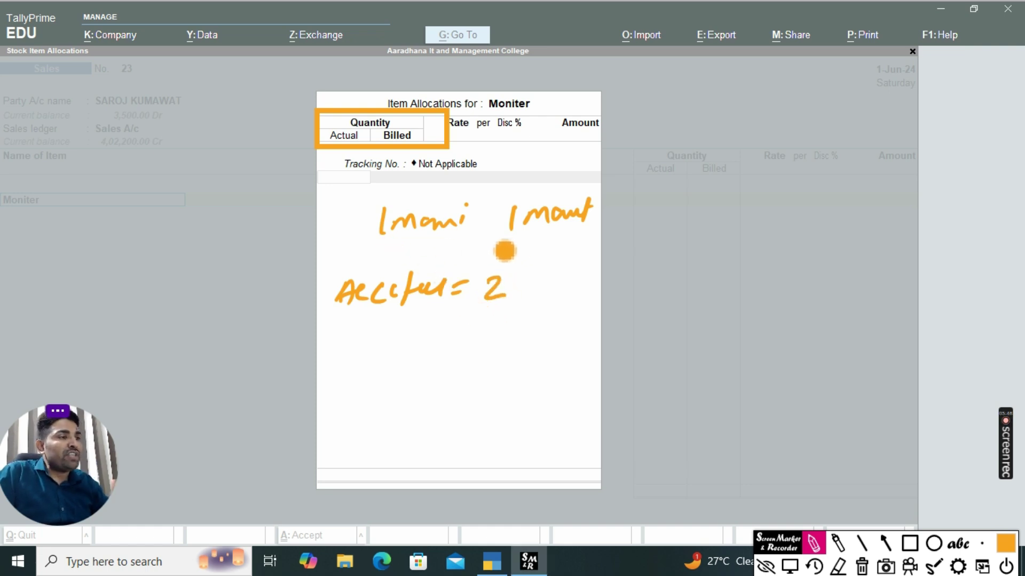
{"action": "left_click_drag", "start_coordinate": [377, 246], "coordinate": [563, 228]}
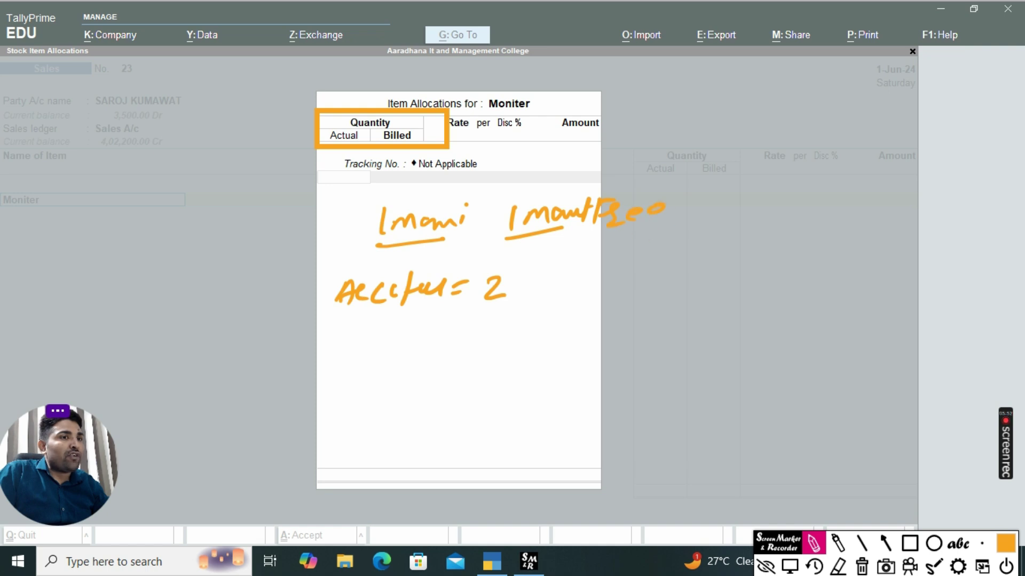
{"action": "left_click_drag", "start_coordinate": [376, 248], "coordinate": [454, 241]}
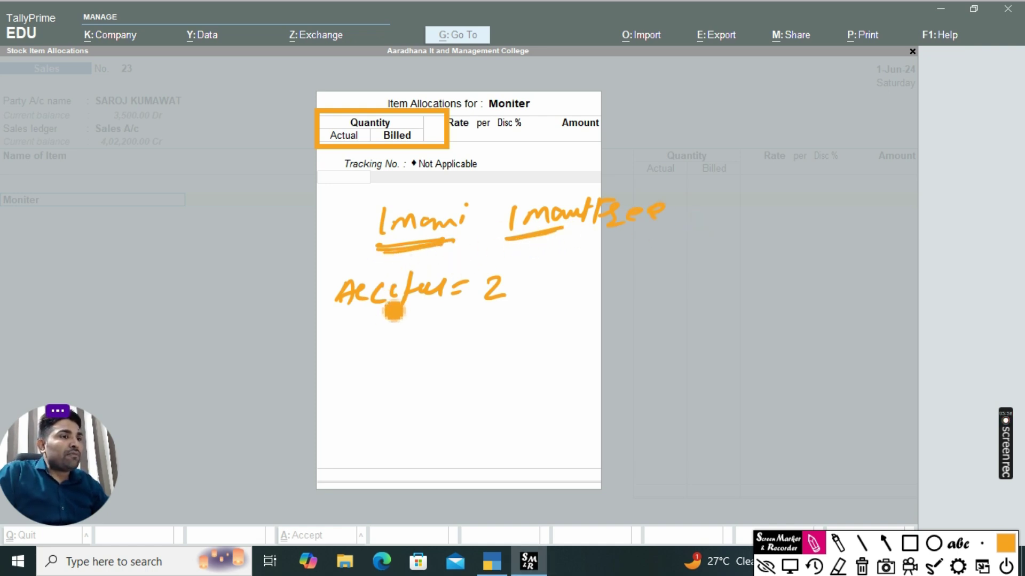
{"action": "left_click_drag", "start_coordinate": [337, 318], "coordinate": [439, 304]}
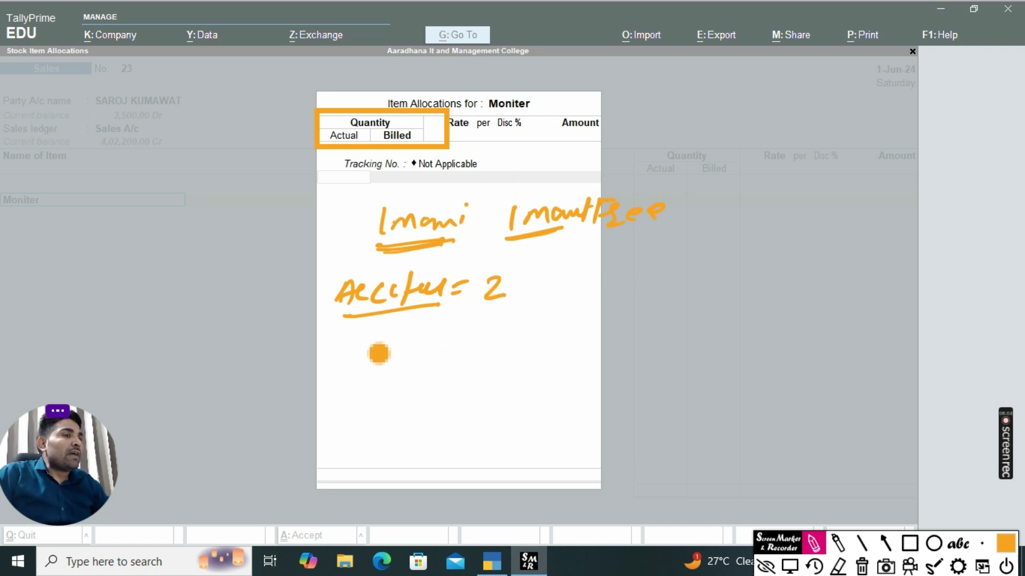
- Handwrite "Billed = 1" under the actual quantity note and erase all the annotations
{"action": "mouse_move", "coordinate": [353, 334]}
{"action": "left_mouse_down"}
{"action": "mouse_move", "coordinate": [350, 361]}
{"action": "mouse_move", "coordinate": [376, 347]}
{"action": "mouse_move", "coordinate": [435, 347]}
{"action": "left_mouse_up"}
{"action": "left_click_drag", "start_coordinate": [448, 335], "coordinate": [484, 352]}
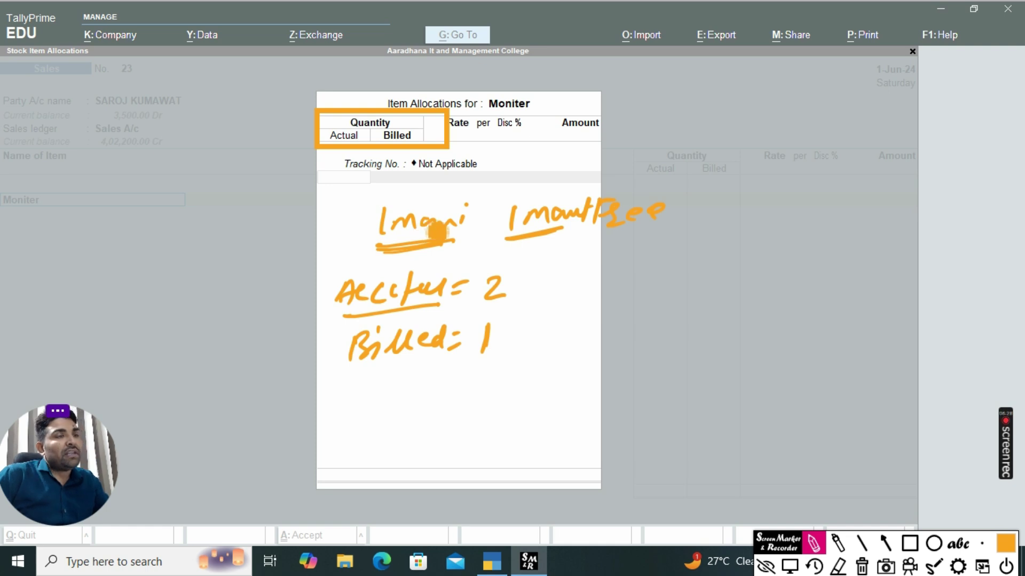
{"action": "left_click", "coordinate": [790, 568]}
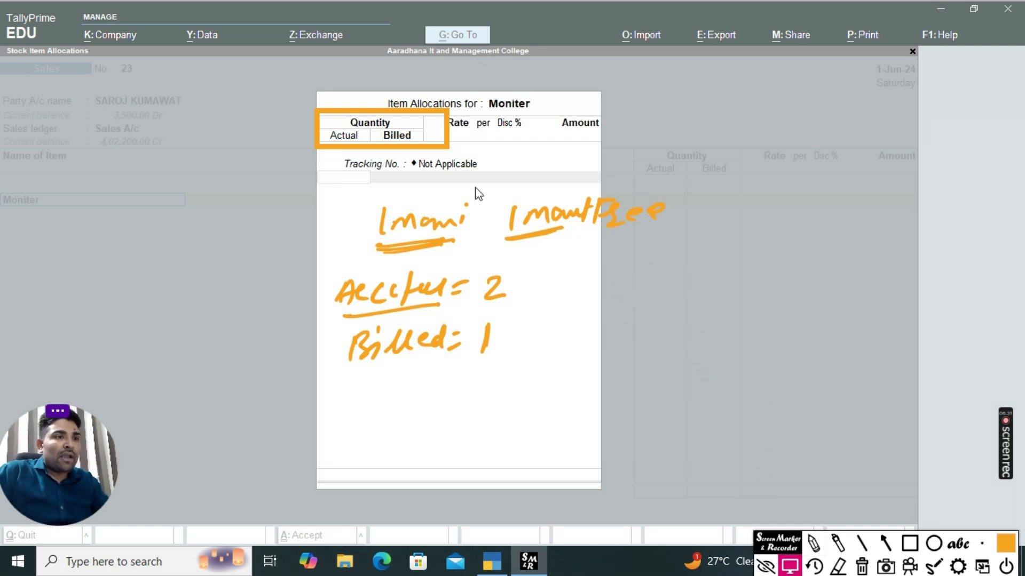
{"action": "left_click", "coordinate": [862, 560]}
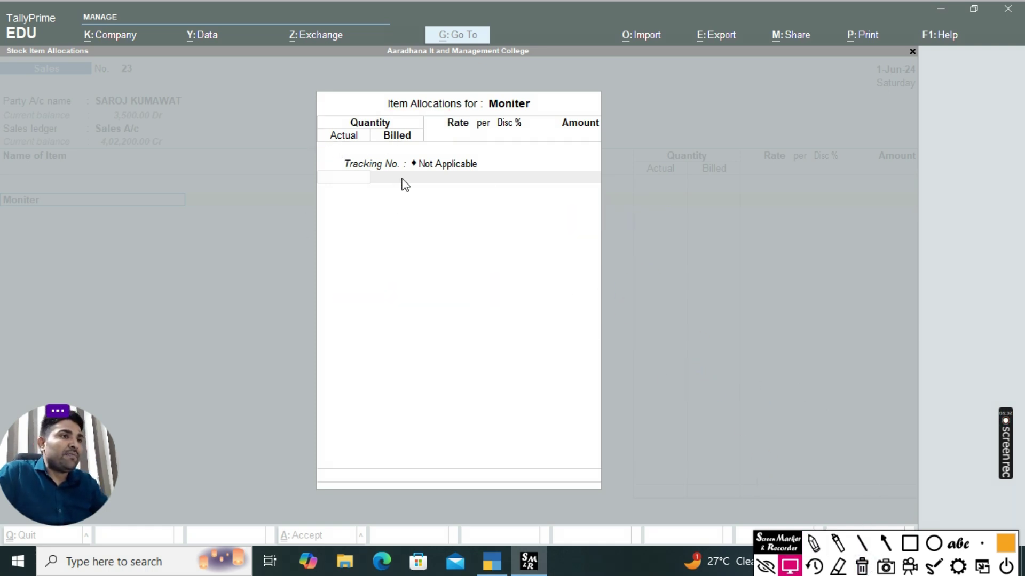
- Handwrite a two-plus-one offer, bracket it, circle the first part, and write the quantities 3 and 2 below
{"action": "left_click", "coordinate": [814, 543]}
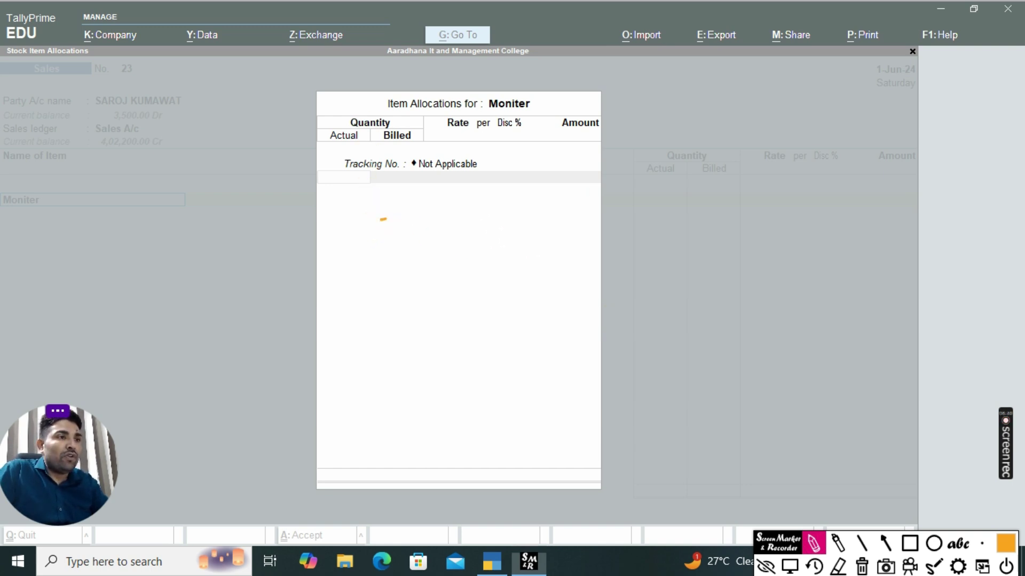
{"action": "mouse_move", "coordinate": [370, 215]}
{"action": "left_mouse_down"}
{"action": "mouse_move", "coordinate": [391, 235]}
{"action": "mouse_move", "coordinate": [540, 229]}
{"action": "mouse_move", "coordinate": [574, 216]}
{"action": "mouse_move", "coordinate": [567, 227]}
{"action": "mouse_move", "coordinate": [604, 209]}
{"action": "left_mouse_up"}
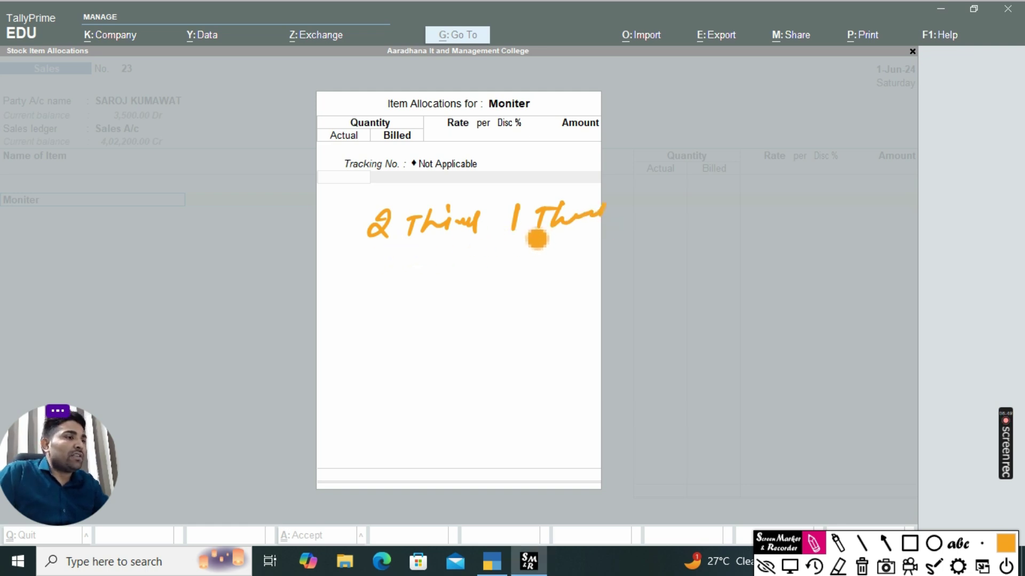
{"action": "mouse_move", "coordinate": [355, 240]}
{"action": "left_mouse_down"}
{"action": "mouse_move", "coordinate": [376, 257]}
{"action": "mouse_move", "coordinate": [596, 227]}
{"action": "left_mouse_up"}
{"action": "mouse_move", "coordinate": [359, 295]}
{"action": "left_mouse_down"}
{"action": "mouse_move", "coordinate": [373, 304]}
{"action": "mouse_move", "coordinate": [357, 316]}
{"action": "mouse_move", "coordinate": [402, 316]}
{"action": "mouse_move", "coordinate": [400, 300]}
{"action": "mouse_move", "coordinate": [460, 295]}
{"action": "mouse_move", "coordinate": [473, 339]}
{"action": "left_mouse_up"}
{"action": "mouse_move", "coordinate": [374, 235]}
{"action": "left_mouse_down"}
{"action": "mouse_move", "coordinate": [475, 224]}
{"action": "mouse_move", "coordinate": [470, 237]}
{"action": "left_mouse_up"}
{"action": "mouse_move", "coordinate": [503, 291]}
{"action": "left_mouse_down"}
{"action": "mouse_move", "coordinate": [542, 314]}
{"action": "mouse_move", "coordinate": [555, 286]}
{"action": "left_mouse_up"}
{"action": "left_click_drag", "start_coordinate": [547, 288], "coordinate": [598, 292]}
- Label the handwritten 3 as Actual and the 2 as Billed with arrows, and erase all the annotations
{"action": "mouse_move", "coordinate": [358, 331]}
{"action": "left_mouse_down"}
{"action": "mouse_move", "coordinate": [424, 324]}
{"action": "mouse_move", "coordinate": [410, 331]}
{"action": "left_mouse_up"}
{"action": "left_click_drag", "start_coordinate": [394, 332], "coordinate": [397, 368]}
{"action": "mouse_move", "coordinate": [358, 393]}
{"action": "left_mouse_down"}
{"action": "mouse_move", "coordinate": [373, 374]}
{"action": "mouse_move", "coordinate": [380, 392]}
{"action": "left_mouse_up"}
{"action": "left_click_drag", "start_coordinate": [395, 376], "coordinate": [392, 390]}
{"action": "left_click_drag", "start_coordinate": [403, 366], "coordinate": [435, 398]}
{"action": "left_click_drag", "start_coordinate": [422, 401], "coordinate": [395, 412]}
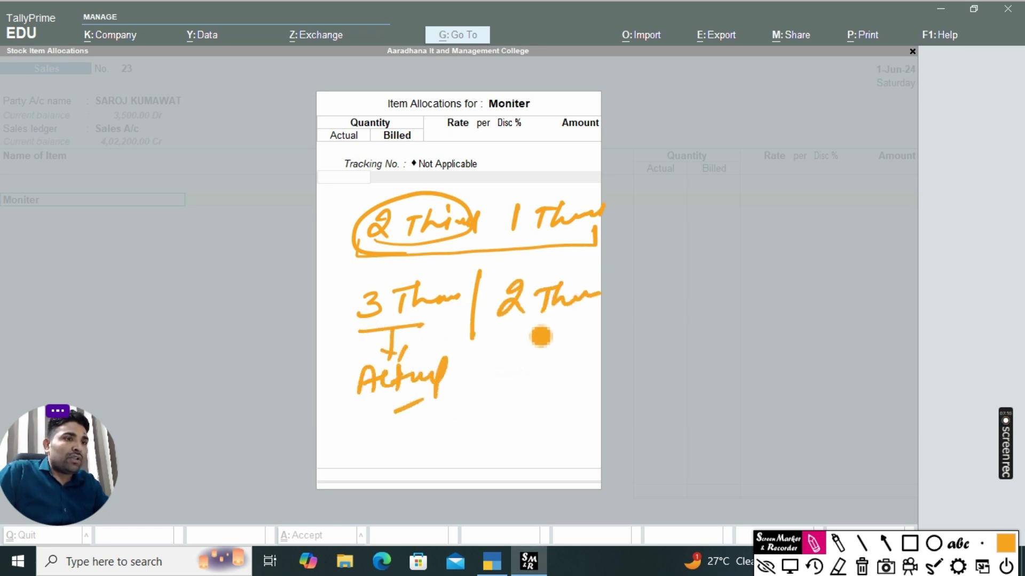
{"action": "left_click_drag", "start_coordinate": [534, 323], "coordinate": [537, 351]}
{"action": "left_click_drag", "start_coordinate": [526, 344], "coordinate": [553, 340]}
{"action": "mouse_move", "coordinate": [523, 373]}
{"action": "left_mouse_down"}
{"action": "mouse_move", "coordinate": [533, 397]}
{"action": "mouse_move", "coordinate": [598, 377]}
{"action": "mouse_move", "coordinate": [617, 383]}
{"action": "left_mouse_up"}
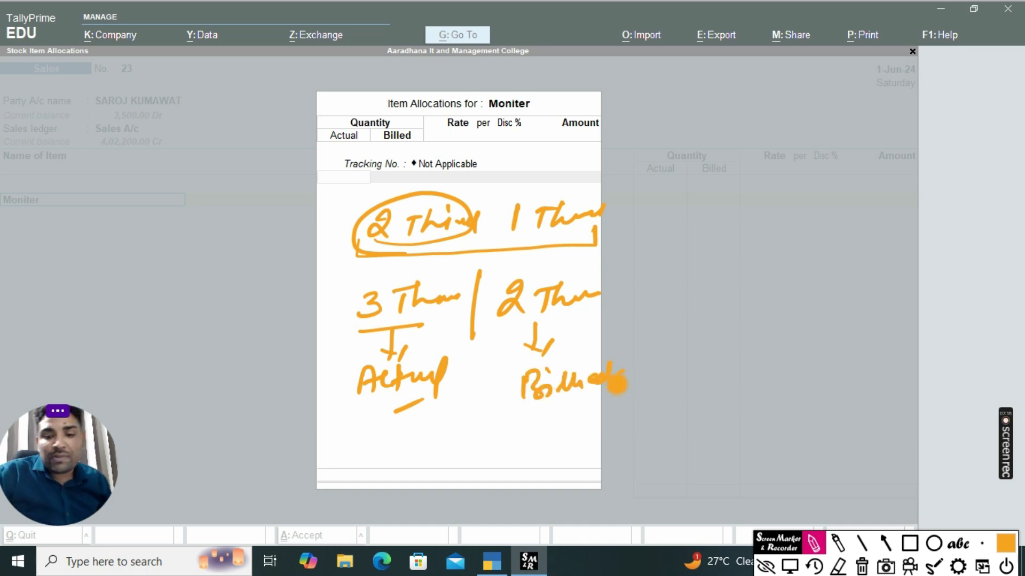
{"action": "left_click", "coordinate": [790, 565]}
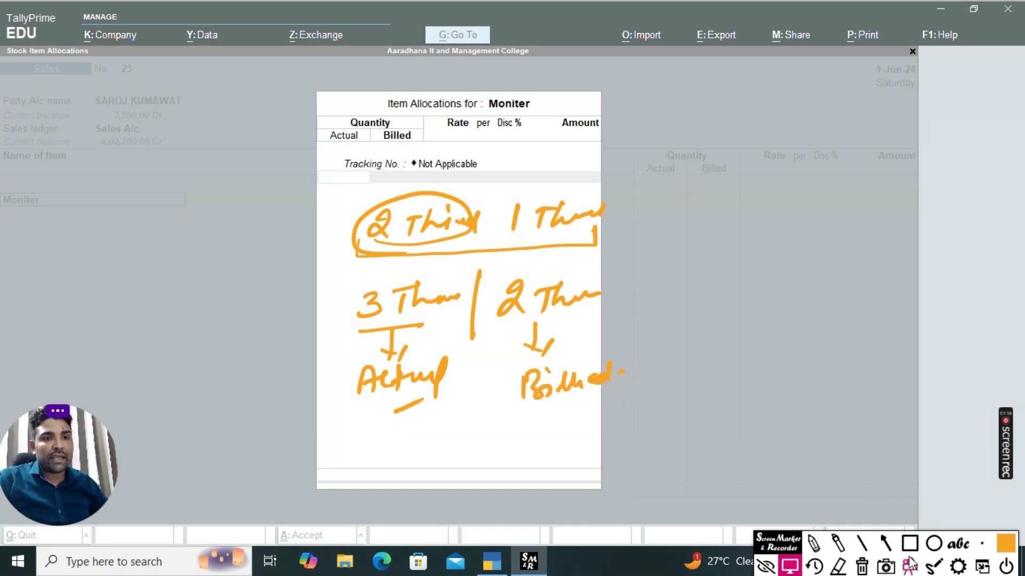
{"action": "left_click", "coordinate": [862, 567]}
- Set the Moniter allocation to an actual quantity of 3 pic and a billed quantity of 2 pic
{"action": "left_click", "coordinate": [356, 183]}
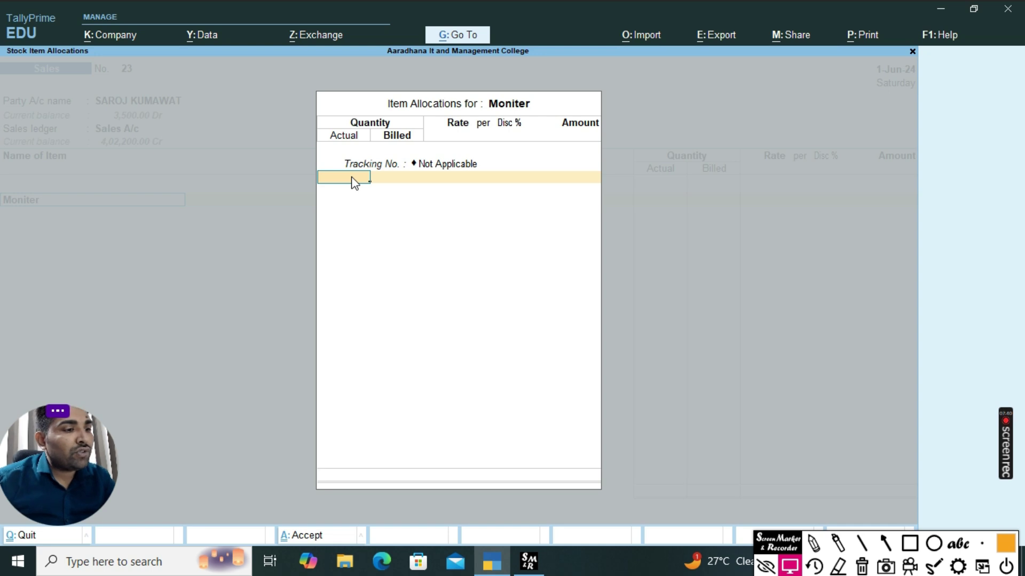
{"action": "type", "text": "3"}
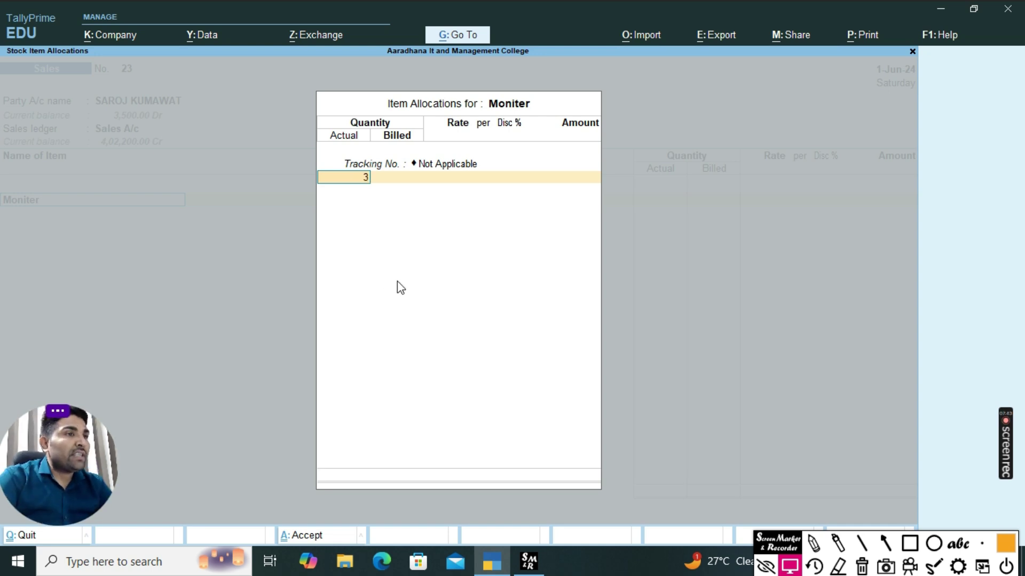
{"action": "key", "text": "Return"}
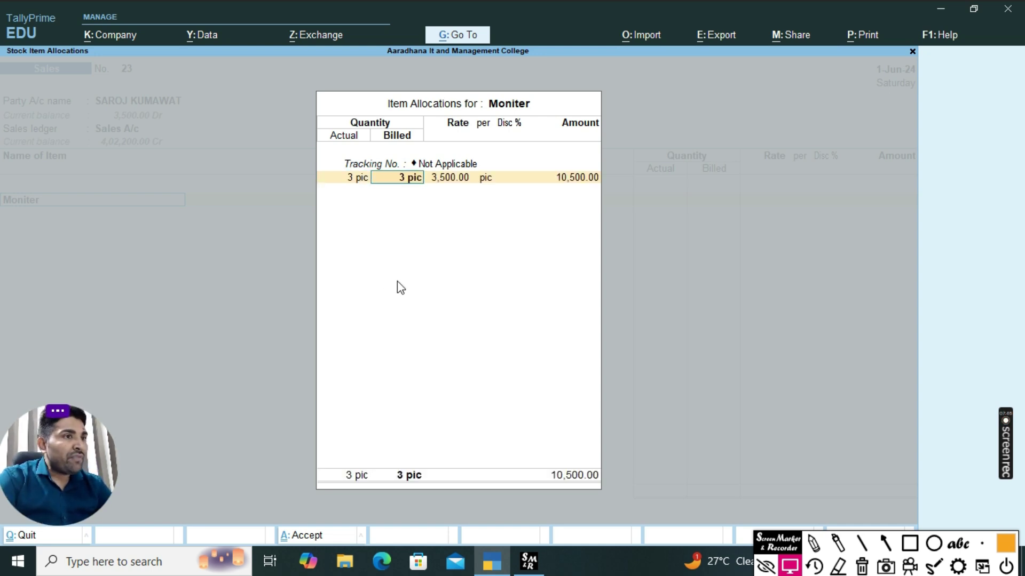
{"action": "type", "text": "2"}
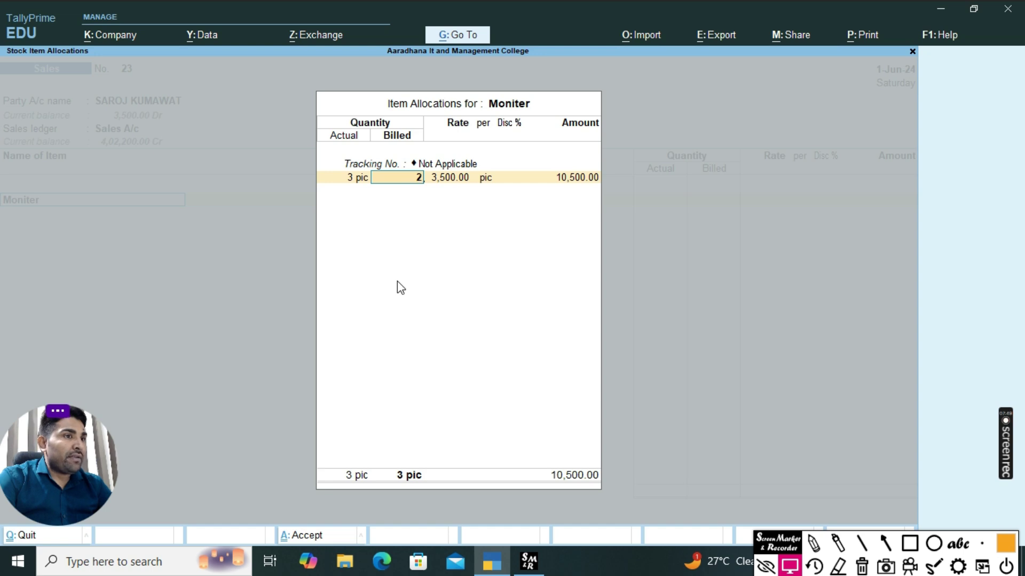
{"action": "key", "text": "Return"}
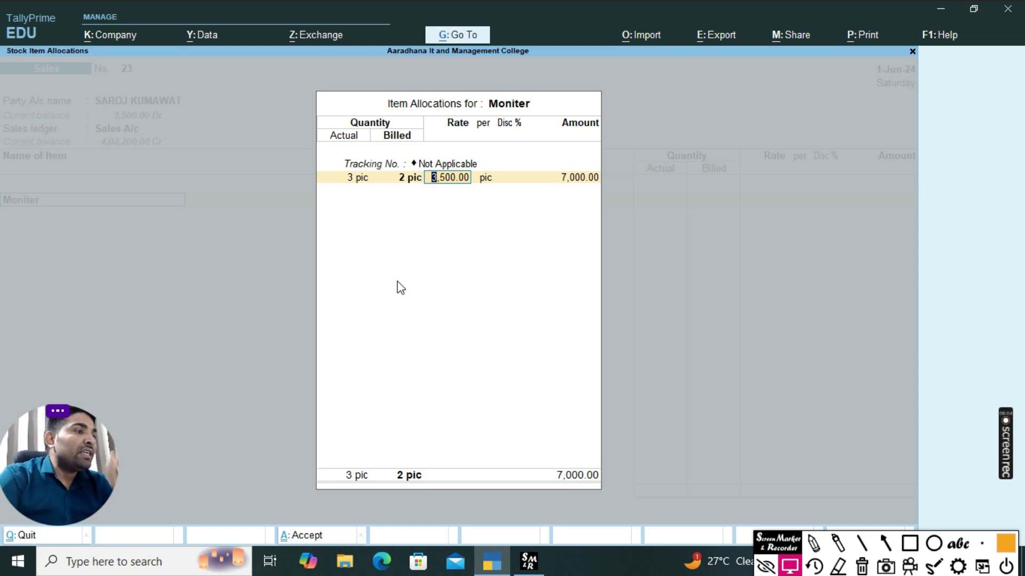
- Accept the default rate of 3,500.00 per pic without a discount and confirm the Moniter item line
{"action": "key", "text": "Return"}
{"action": "key", "text": "Return"}
{"action": "key", "text": "Return"}
{"action": "key", "text": "Return"}
{"action": "key", "text": "Return"}
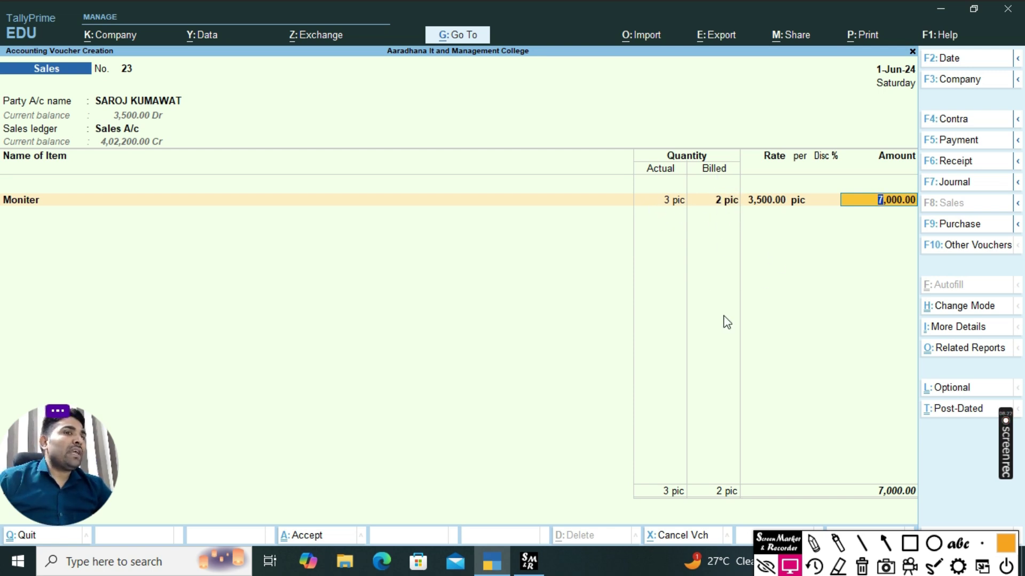
{"action": "key", "text": "Return"}
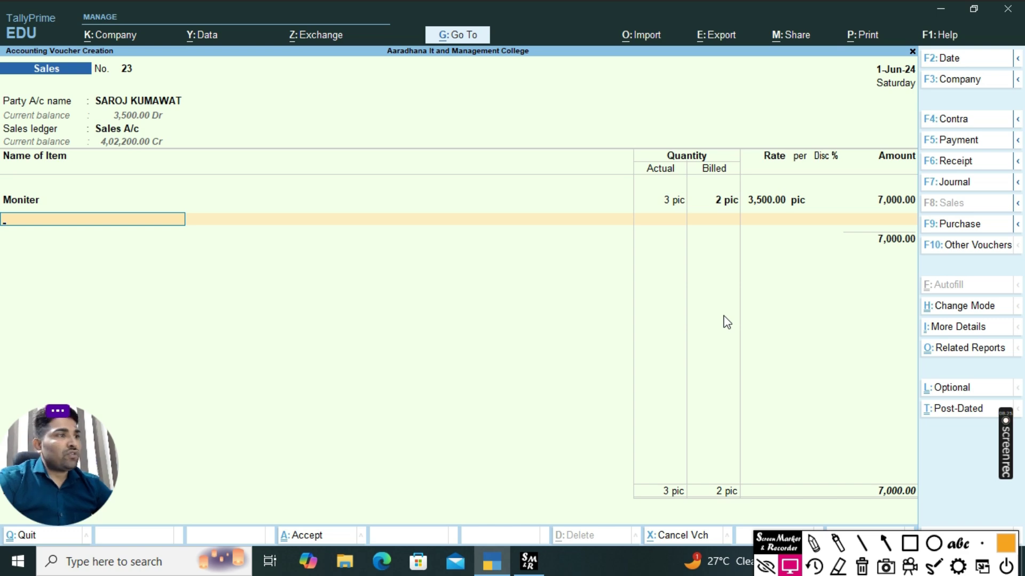
- End the item list, accept the bill-wise details as New Ref 23 without credit days, and save the sales voucher
{"action": "key", "text": "Return"}
{"action": "key", "text": "Return"}
{"action": "key", "text": "Return"}
{"action": "key", "text": "Return"}
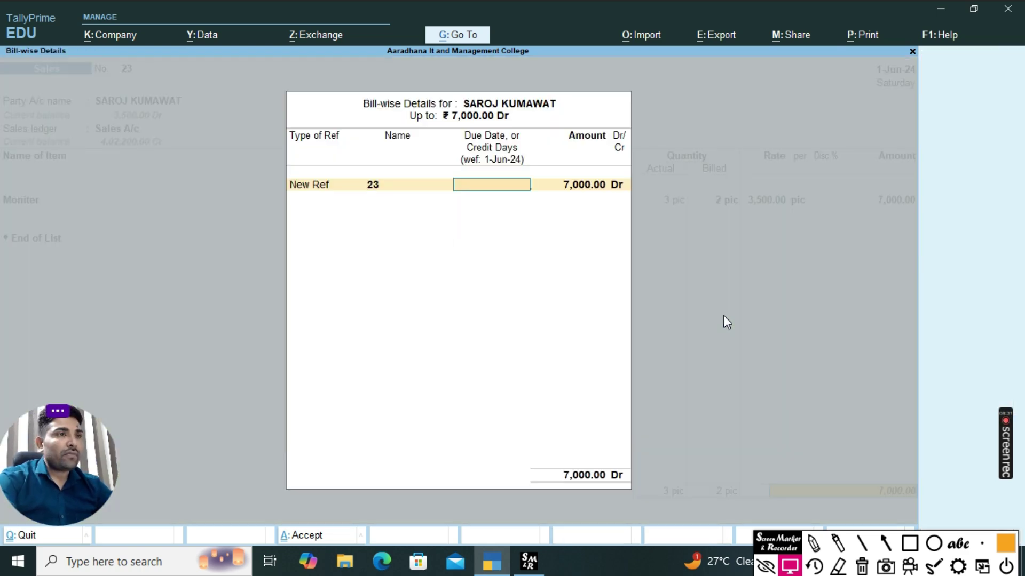
{"action": "key", "text": "Return"}
{"action": "key", "text": "Return"}
{"action": "key", "text": "Return"}
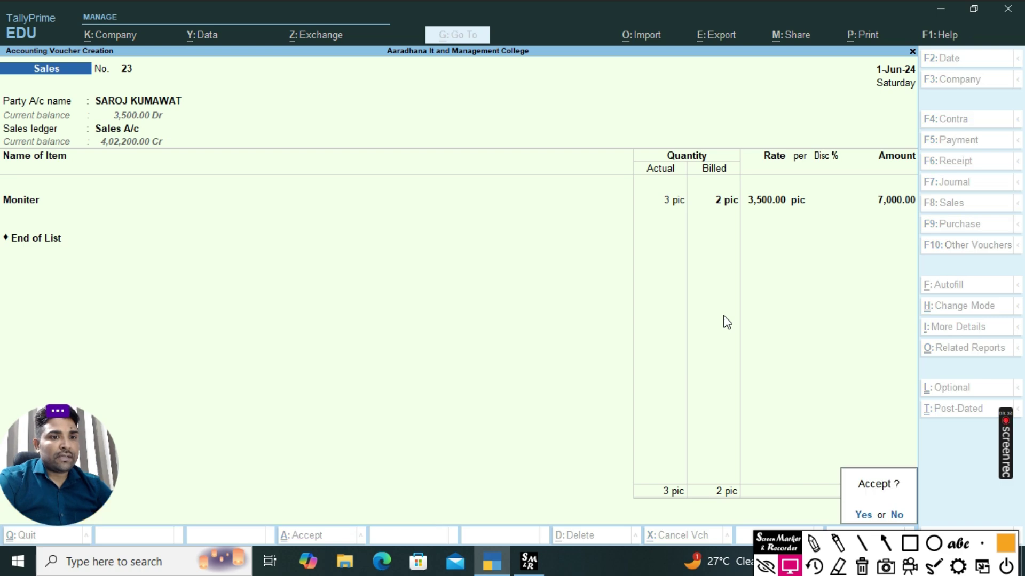
{"action": "key", "text": "Return"}
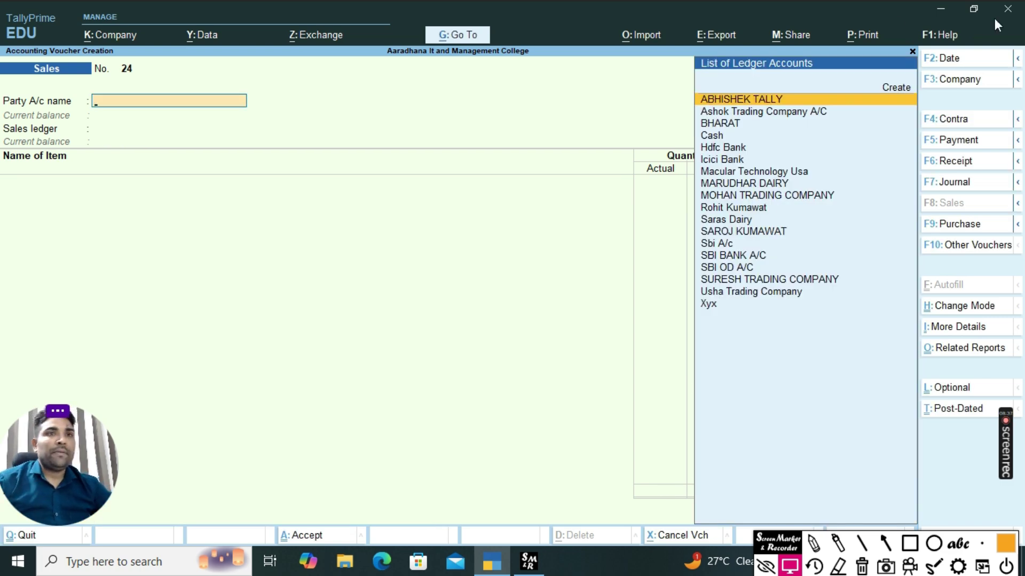
- Close voucher creation, open the Day Book, and select sales voucher 23
{"action": "left_click", "coordinate": [913, 52]}
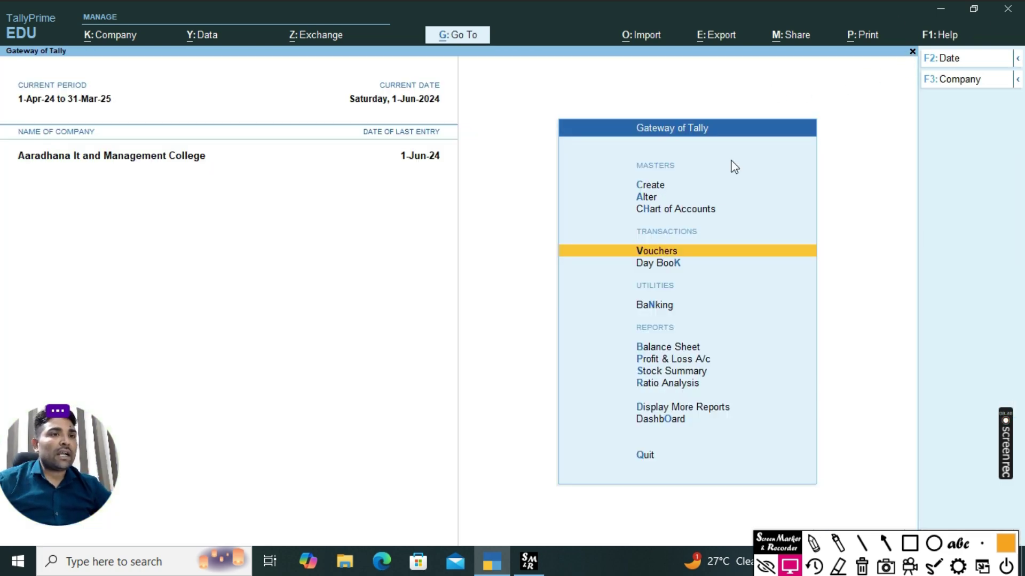
{"action": "left_click", "coordinate": [660, 264]}
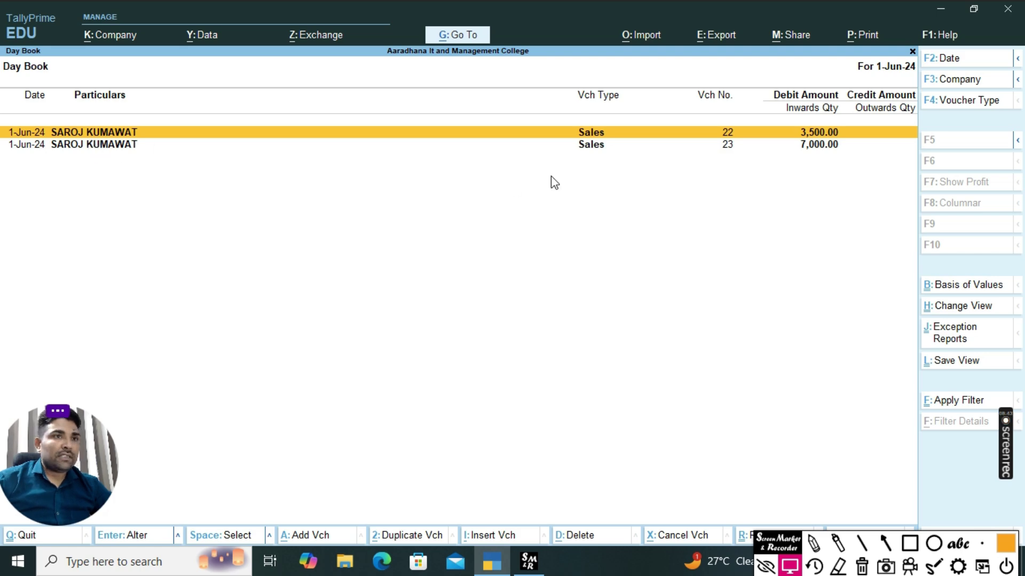
{"action": "left_click", "coordinate": [331, 148]}
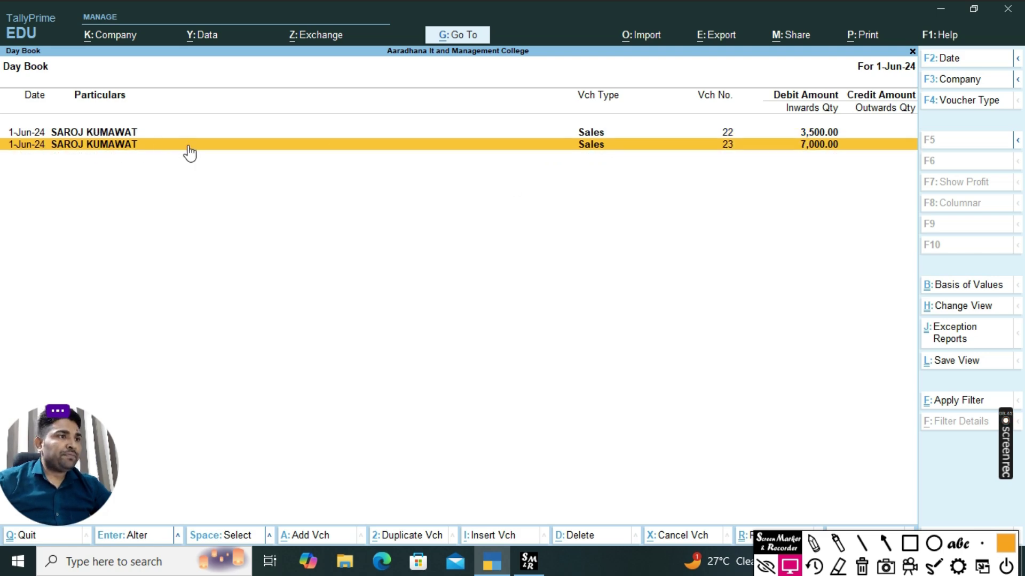
- Open sales voucher 23 from the Day Book and show the print preview of its invoice
{"action": "left_click", "coordinate": [298, 149]}
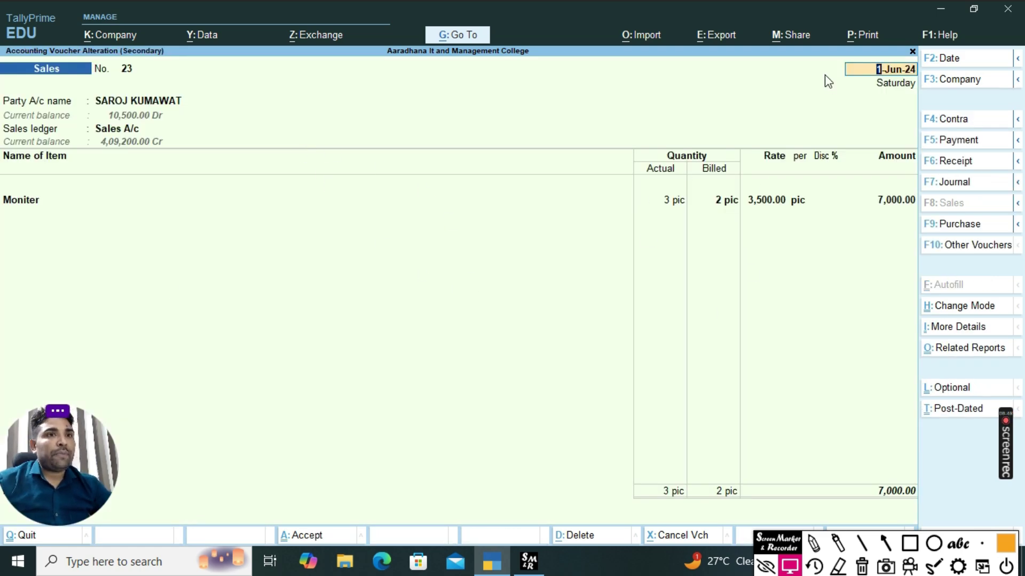
{"action": "left_click", "coordinate": [862, 36]}
{"action": "left_click", "coordinate": [908, 86]}
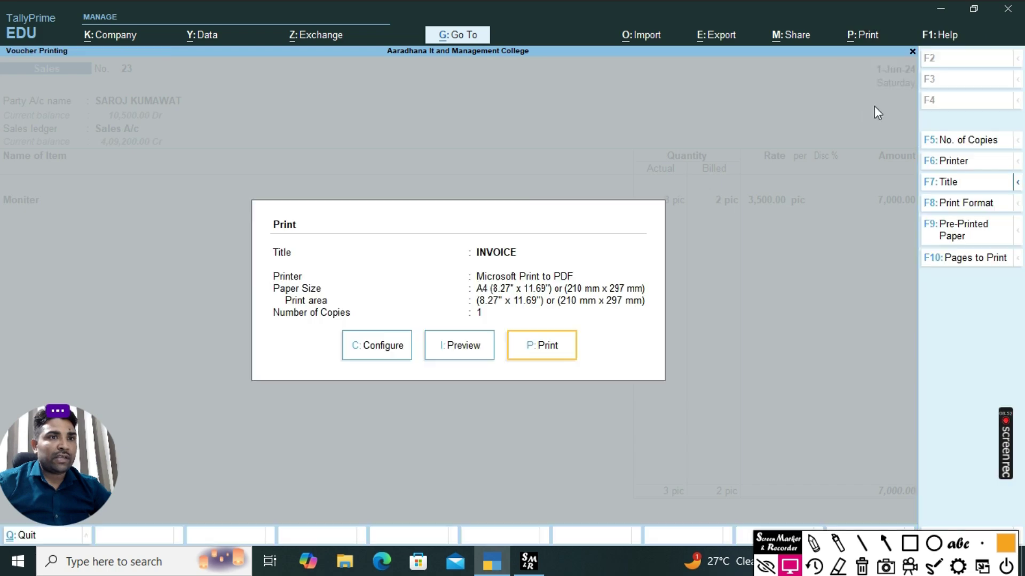
{"action": "left_click", "coordinate": [473, 358]}
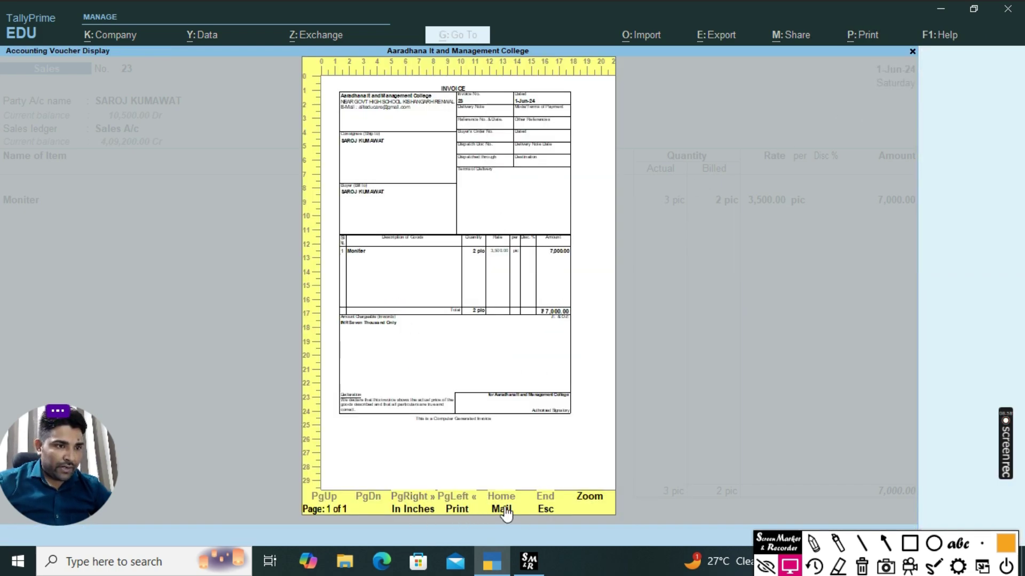
- Enlarge the invoice preview, examine the quantity shown for the Moniter item, and return to the print settings
{"action": "left_click", "coordinate": [588, 497]}
{"action": "scroll", "coordinate": [654, 281], "scroll_direction": "down", "scroll_amount": 2}
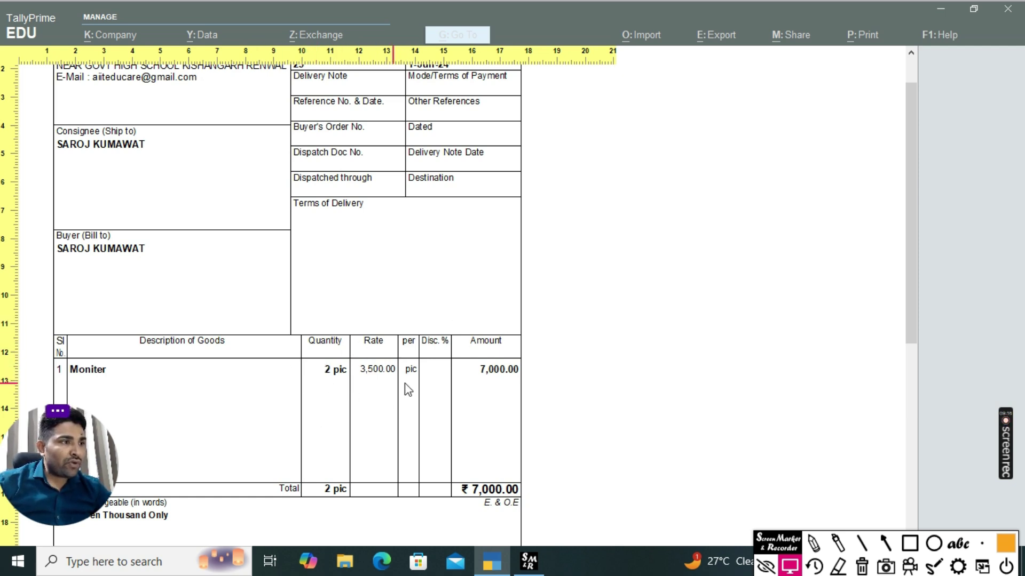
{"action": "scroll", "coordinate": [456, 315], "scroll_direction": "up", "scroll_amount": 1}
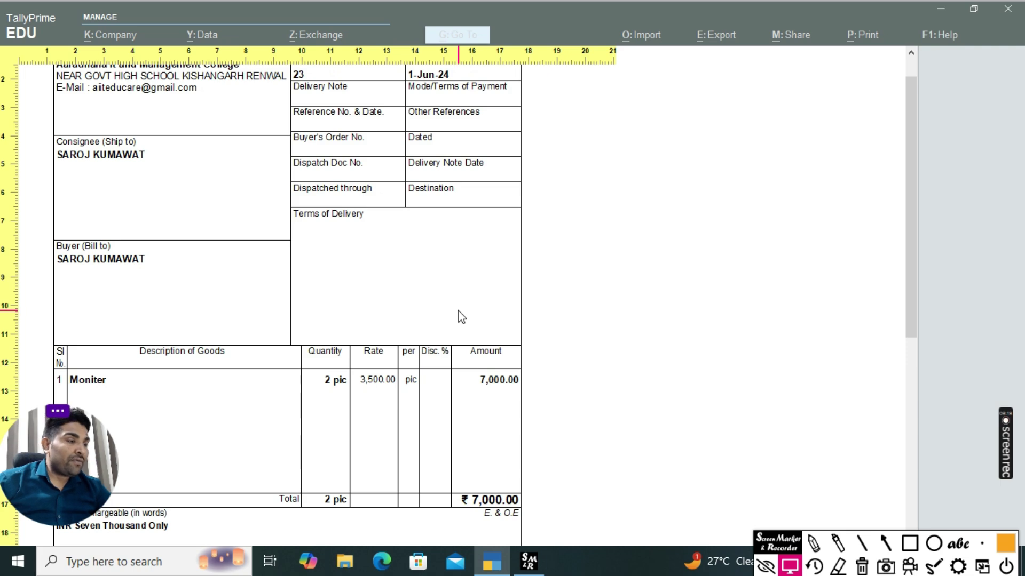
{"action": "scroll", "coordinate": [439, 309], "scroll_direction": "down", "scroll_amount": 3}
{"action": "scroll", "coordinate": [439, 308], "scroll_direction": "up", "scroll_amount": 3}
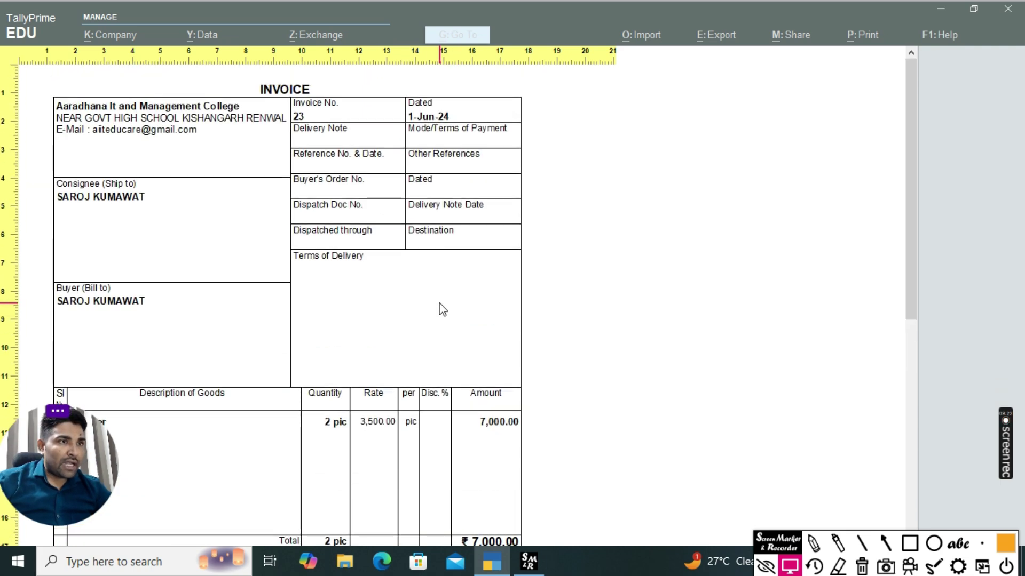
{"action": "scroll", "coordinate": [453, 404], "scroll_direction": "down", "scroll_amount": 9}
{"action": "left_click", "coordinate": [503, 397]}
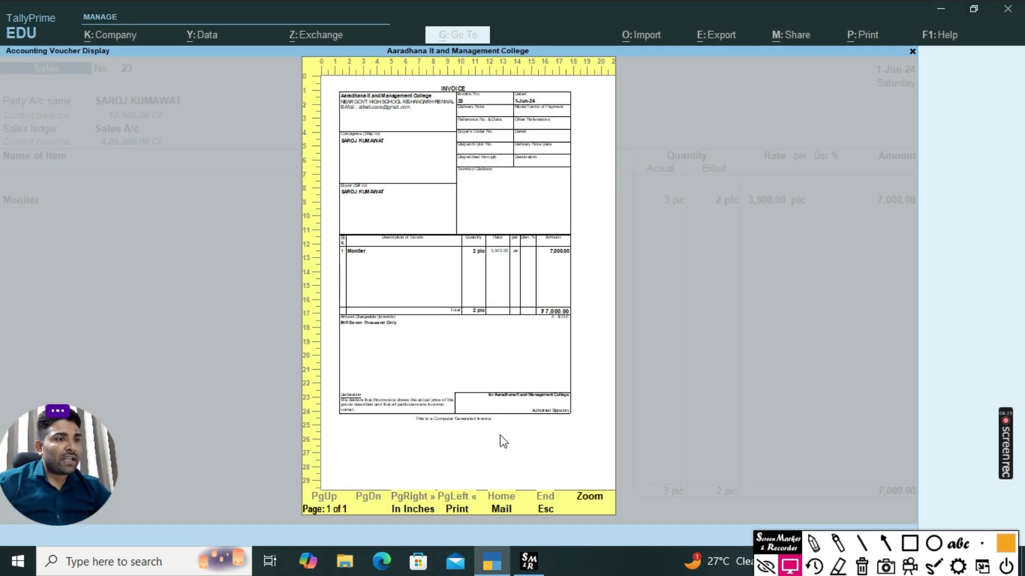
{"action": "left_click", "coordinate": [547, 512]}
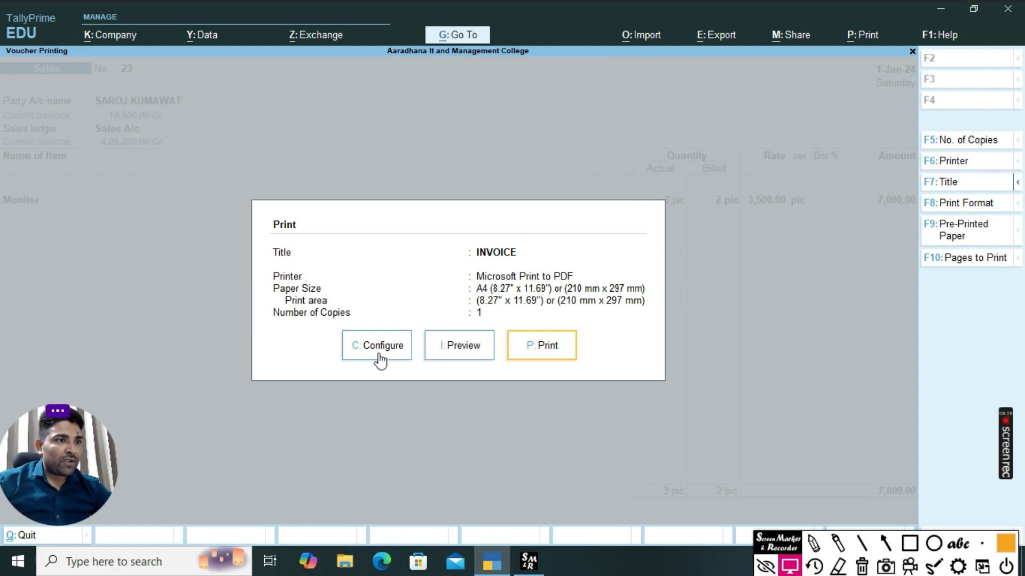
- Outline the Configure option in the Print dialog with a rectangle annotation, and clear the marking
{"action": "left_click", "coordinate": [910, 543]}
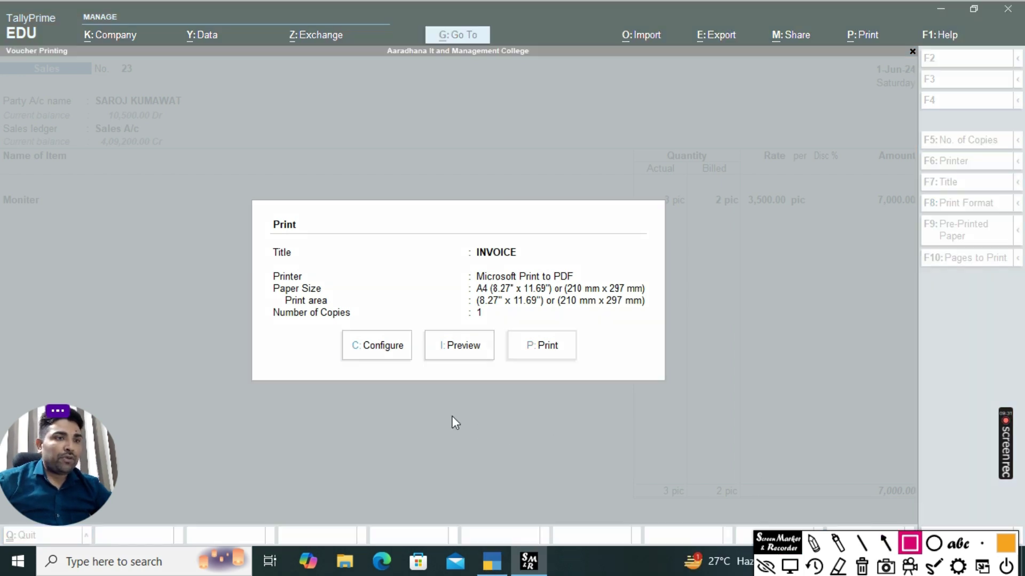
{"action": "left_click_drag", "start_coordinate": [342, 315], "coordinate": [424, 375]}
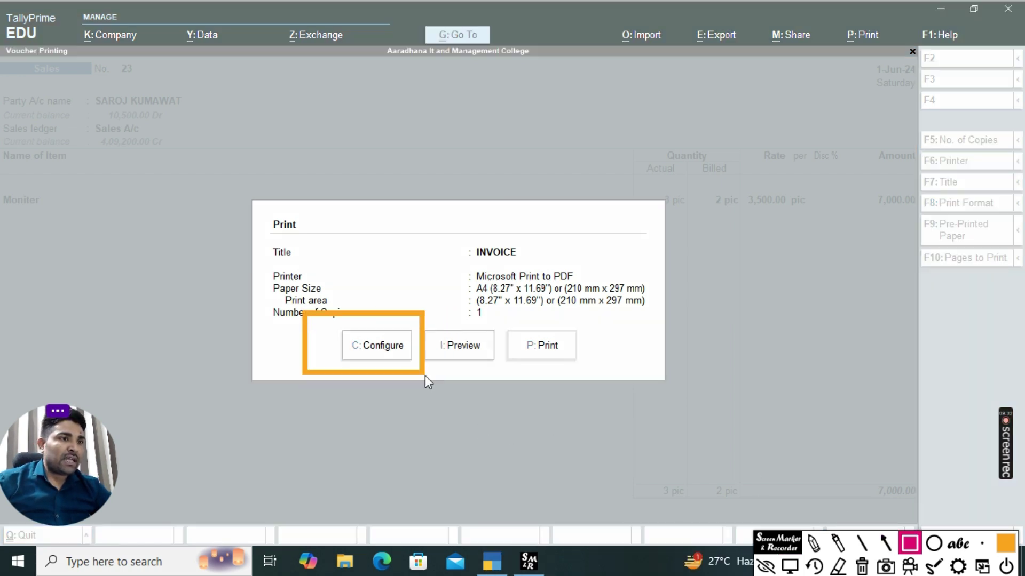
{"action": "left_click", "coordinate": [861, 568]}
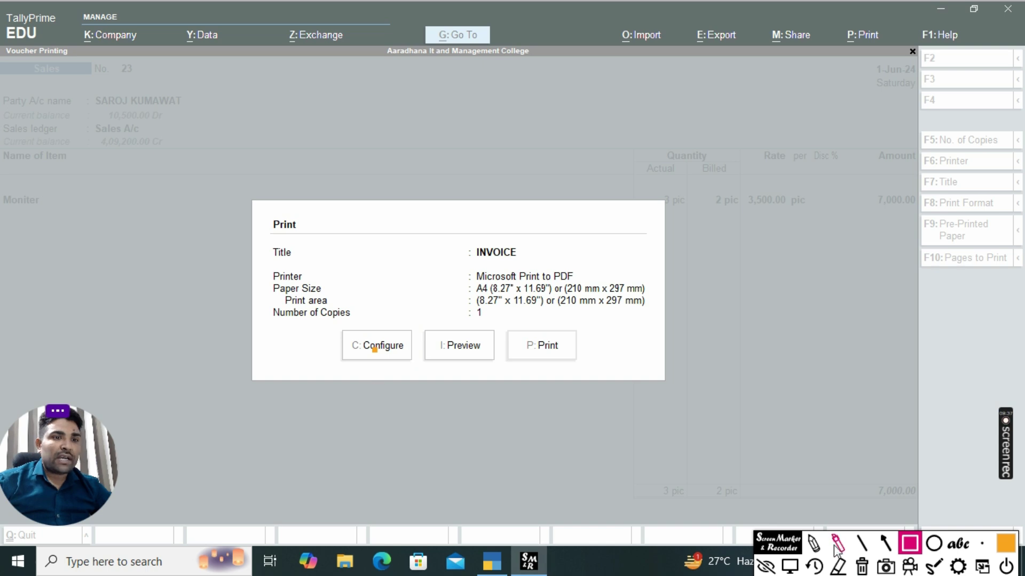
{"action": "left_click", "coordinate": [790, 566]}
- Set Show Actual Quantity to Yes in the invoice's print configuration and return to the print settings
{"action": "left_click", "coordinate": [397, 358]}
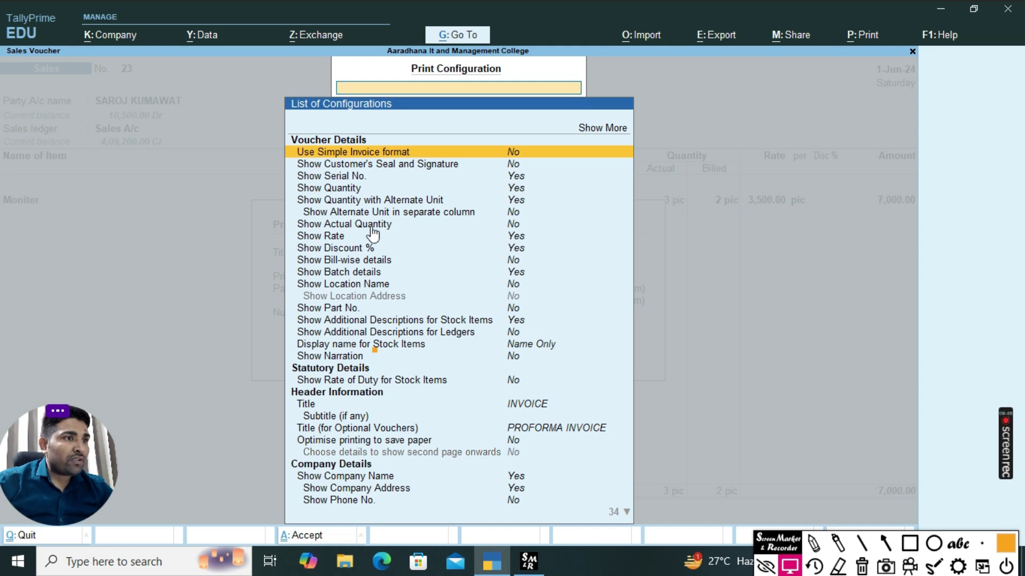
{"action": "left_click", "coordinate": [514, 225]}
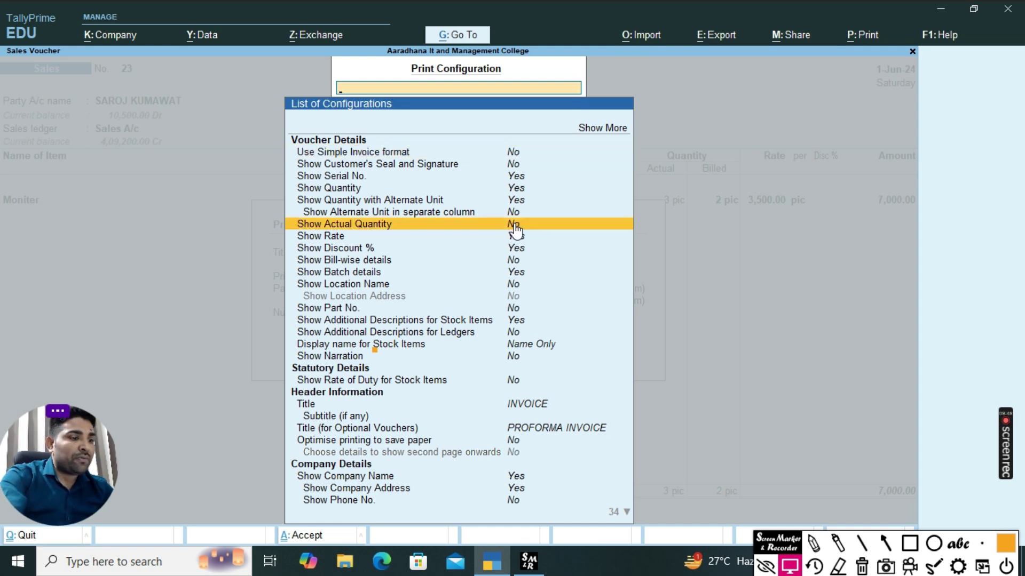
{"action": "type", "text": "Ye"}
{"action": "key", "text": "Return"}
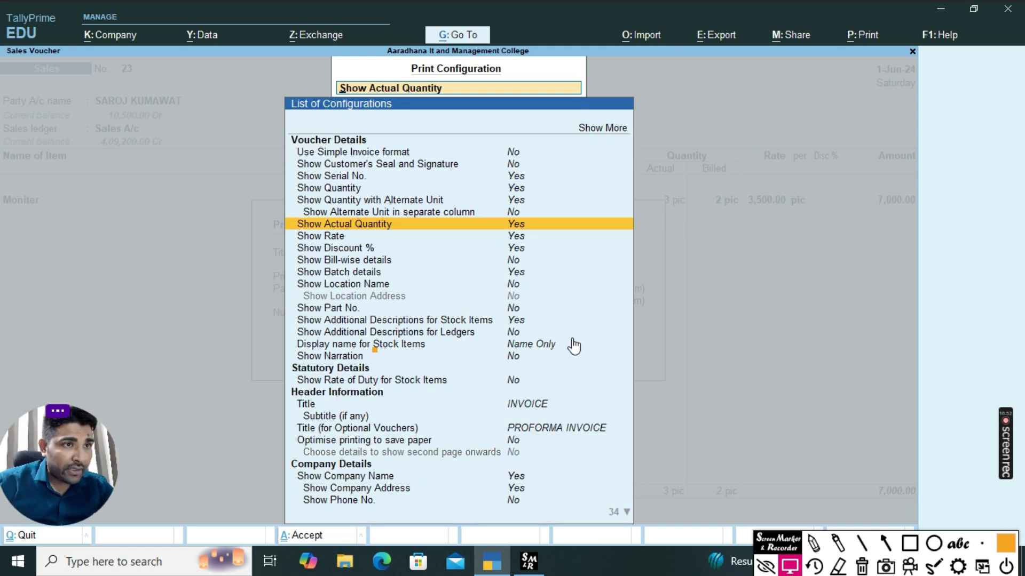
{"action": "key", "text": "Escape"}
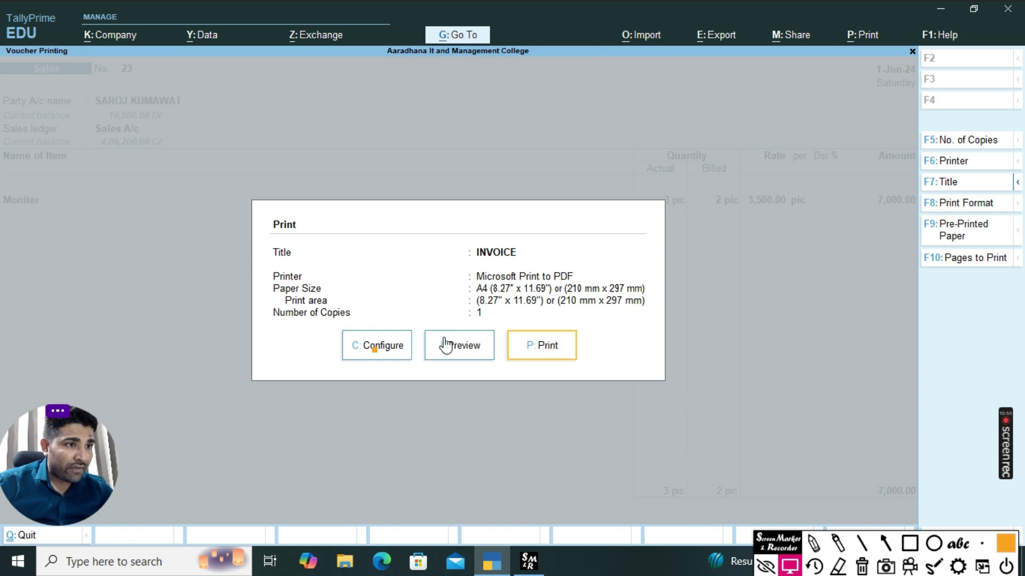
- Preview the invoice again and enlarge it to check the shipped and billed quantities in the item table
{"action": "left_click", "coordinate": [462, 353]}
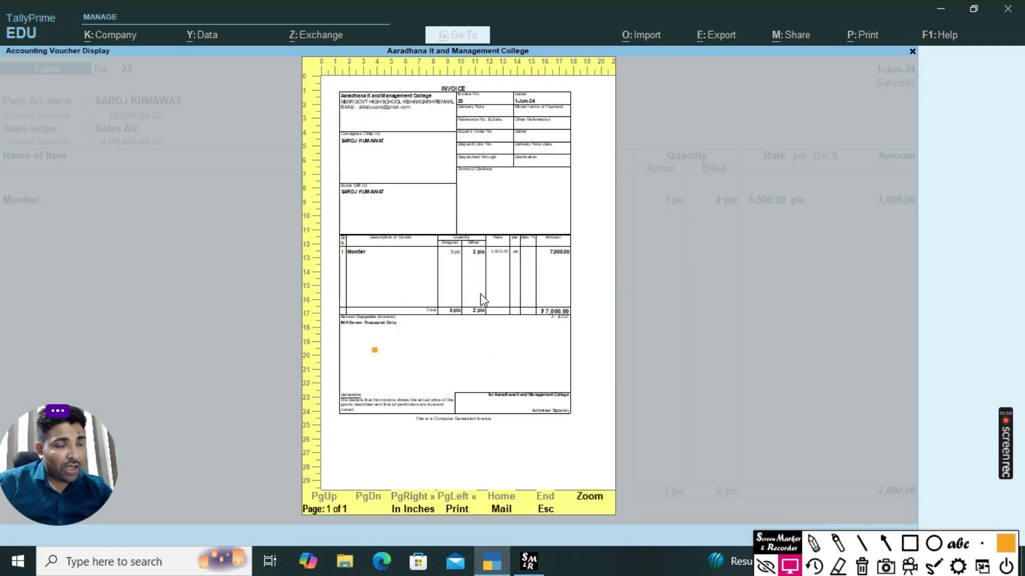
{"action": "left_click", "coordinate": [589, 496]}
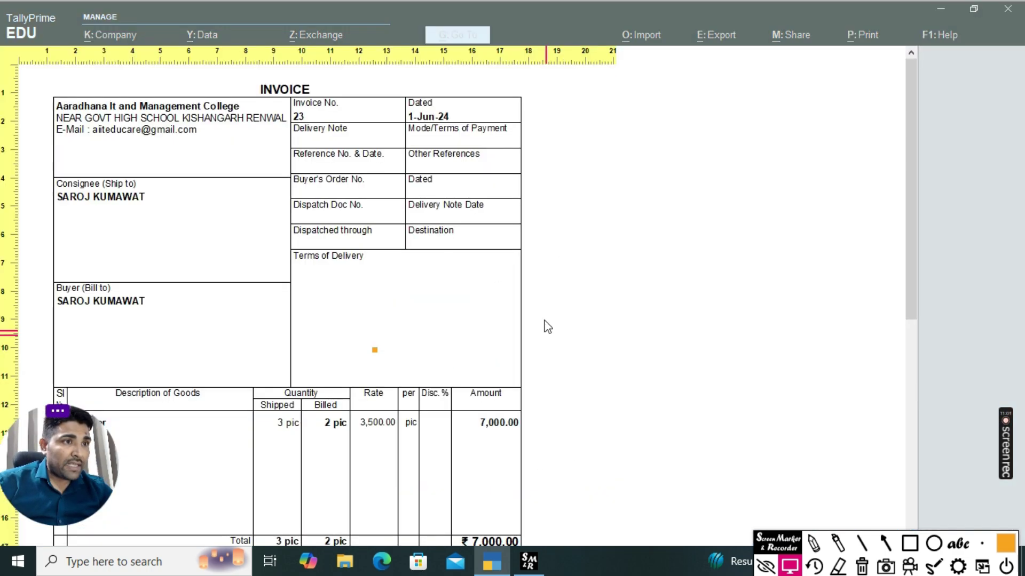
{"action": "scroll", "coordinate": [449, 306], "scroll_direction": "down", "scroll_amount": 1}
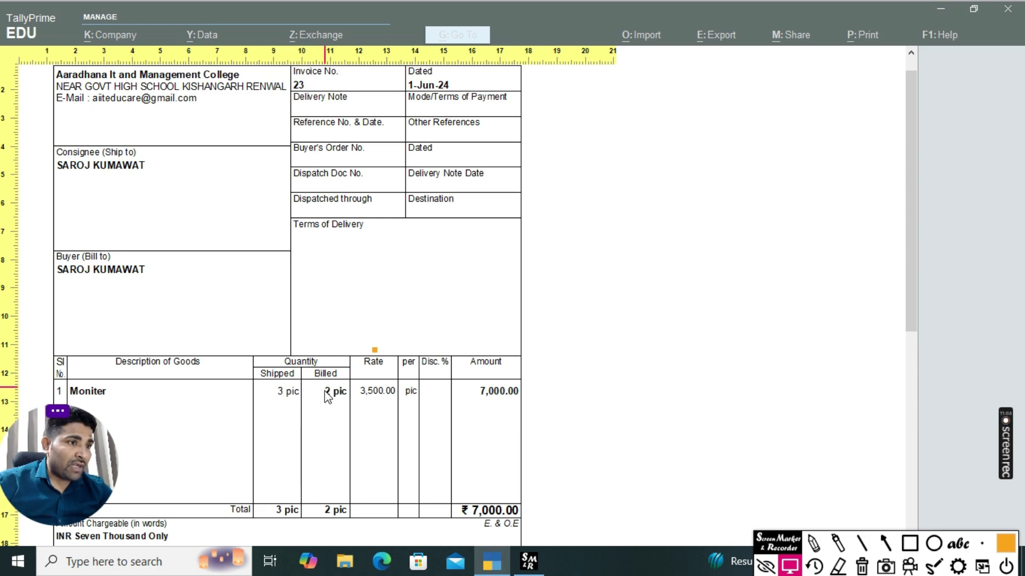
- Outline the invoice's Quantity columns and the Shipped heading with rectangle annotations, and clear the markings
{"action": "left_click", "coordinate": [910, 543]}
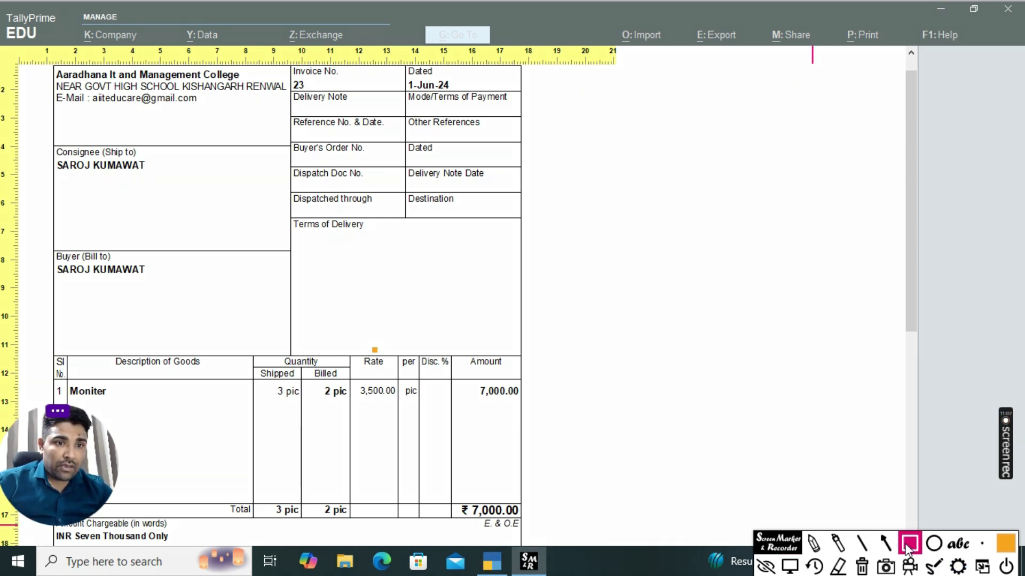
{"action": "mouse_move", "coordinate": [249, 341]}
{"action": "left_mouse_down"}
{"action": "mouse_move", "coordinate": [364, 355]}
{"action": "mouse_move", "coordinate": [376, 406]}
{"action": "left_mouse_up"}
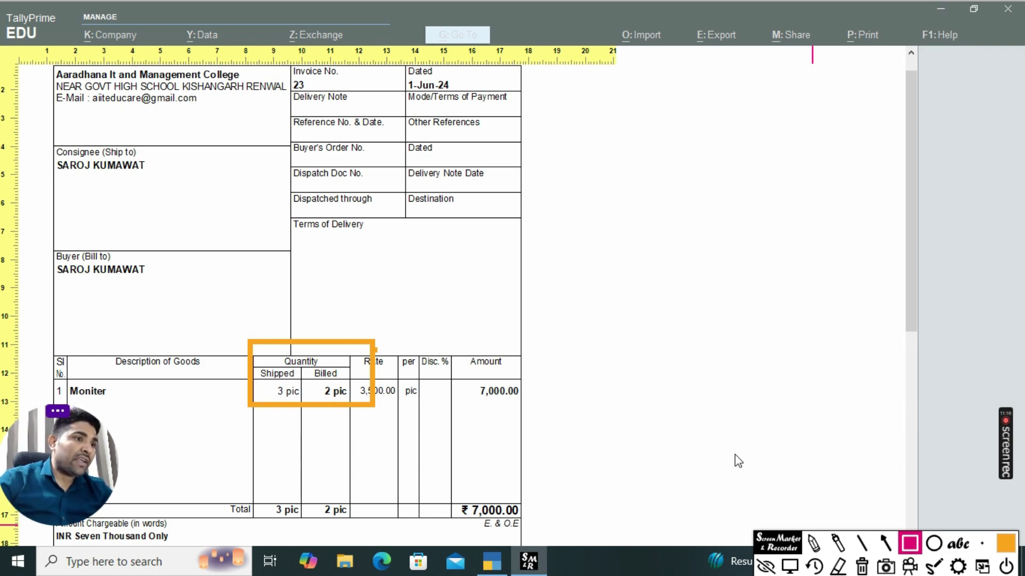
{"action": "left_click_drag", "start_coordinate": [256, 383], "coordinate": [310, 339]}
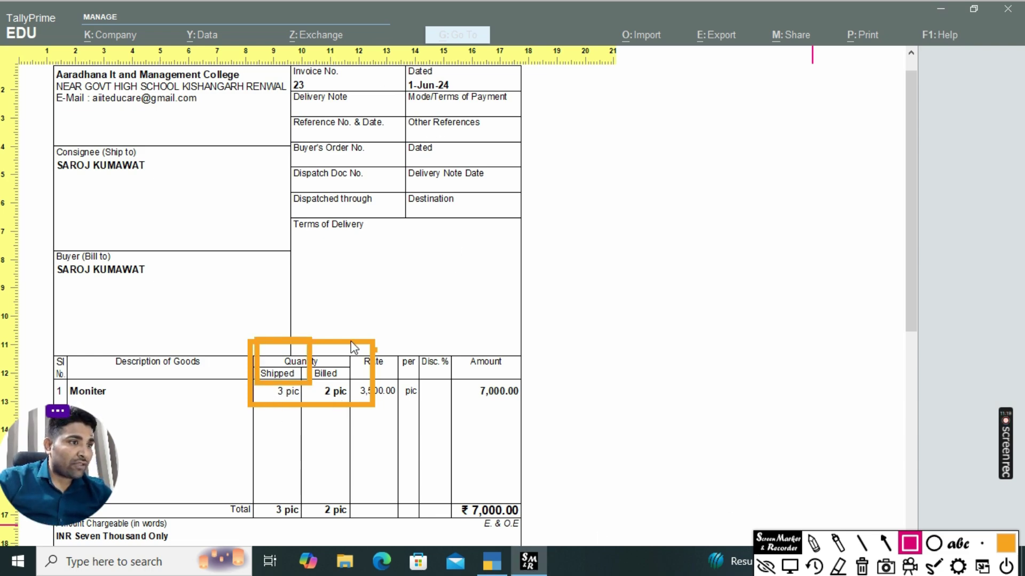
{"action": "left_click", "coordinate": [861, 567]}
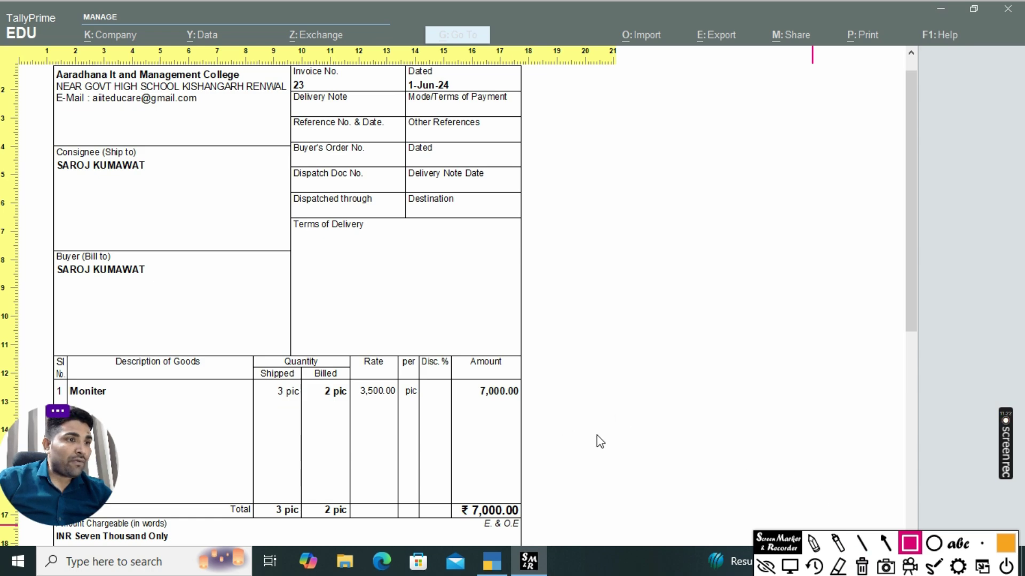
{"action": "left_click", "coordinate": [790, 570]}
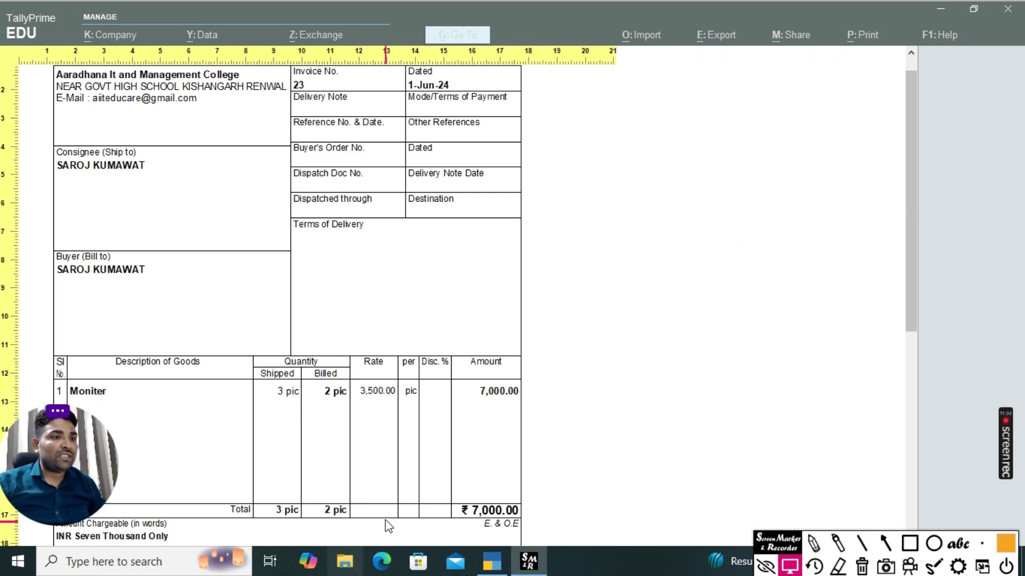
- Examine the whole enlarged invoice, from the header and item quantities to the total and declaration
{"action": "scroll", "coordinate": [530, 304], "scroll_direction": "down", "scroll_amount": 2}
{"action": "scroll", "coordinate": [617, 311], "scroll_direction": "up", "scroll_amount": 2}
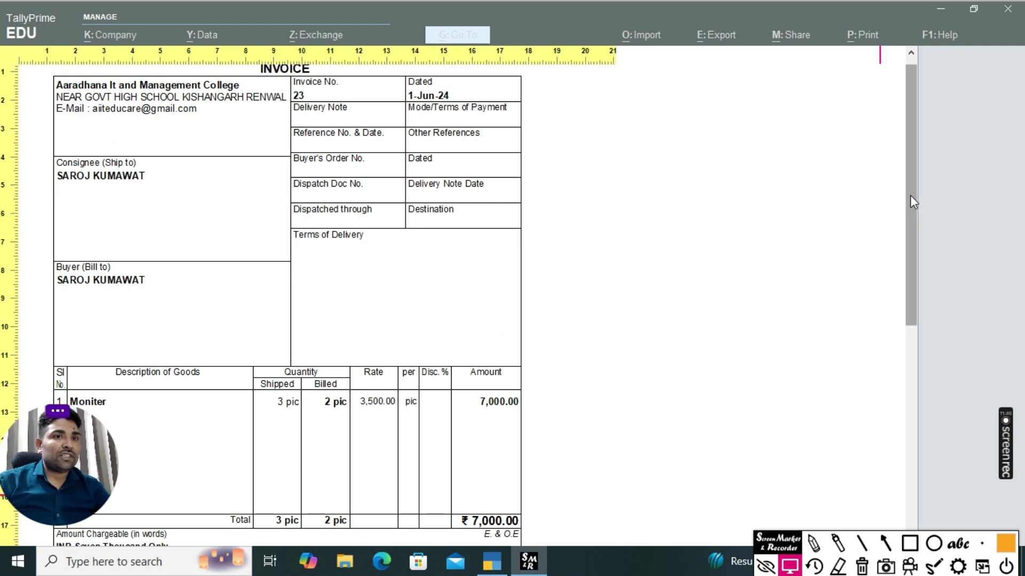
{"action": "left_click", "coordinate": [907, 492]}
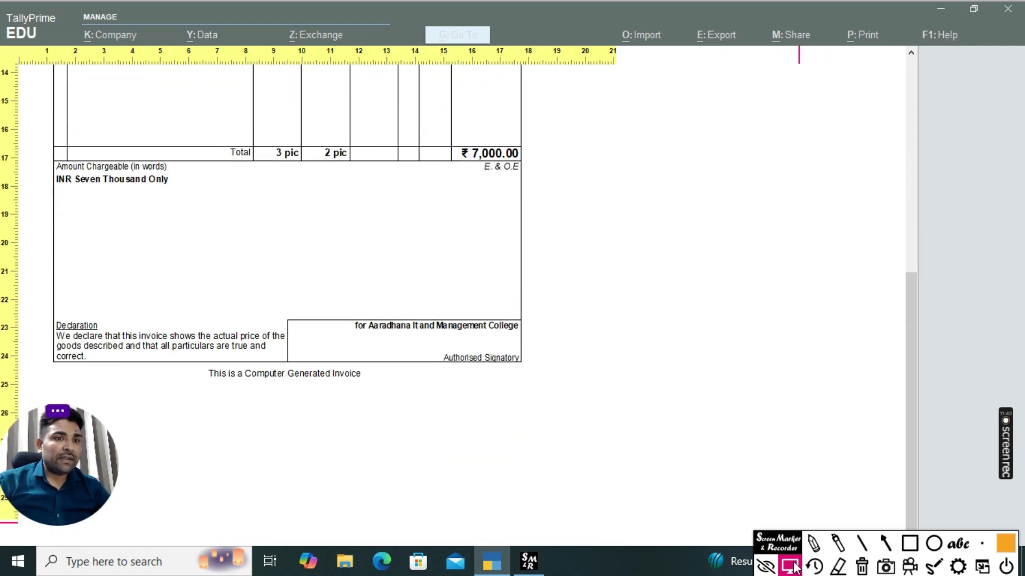
{"action": "scroll", "coordinate": [628, 277], "scroll_direction": "up", "scroll_amount": 2}
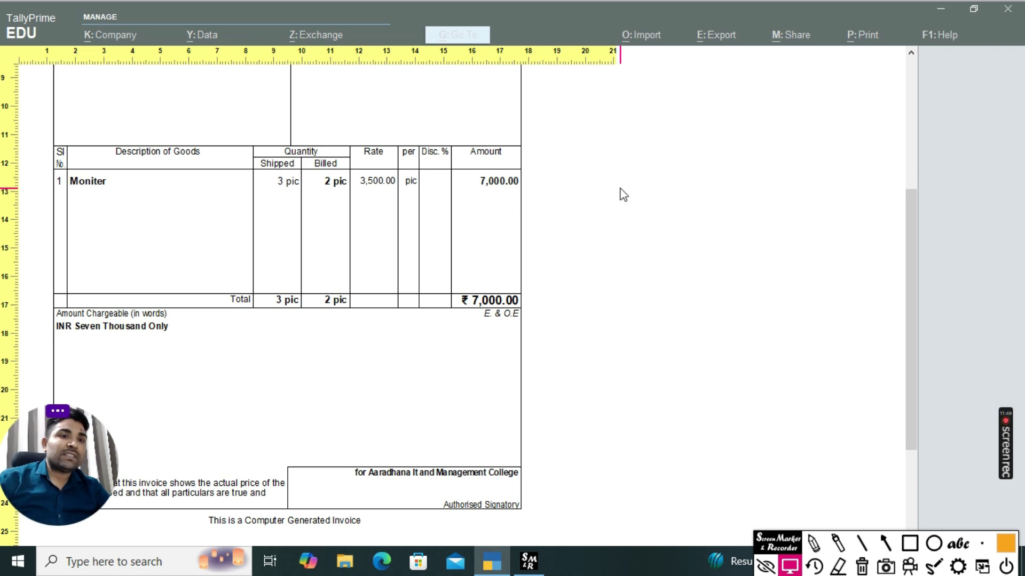
{"action": "left_click_drag", "start_coordinate": [914, 304], "coordinate": [666, 160]}
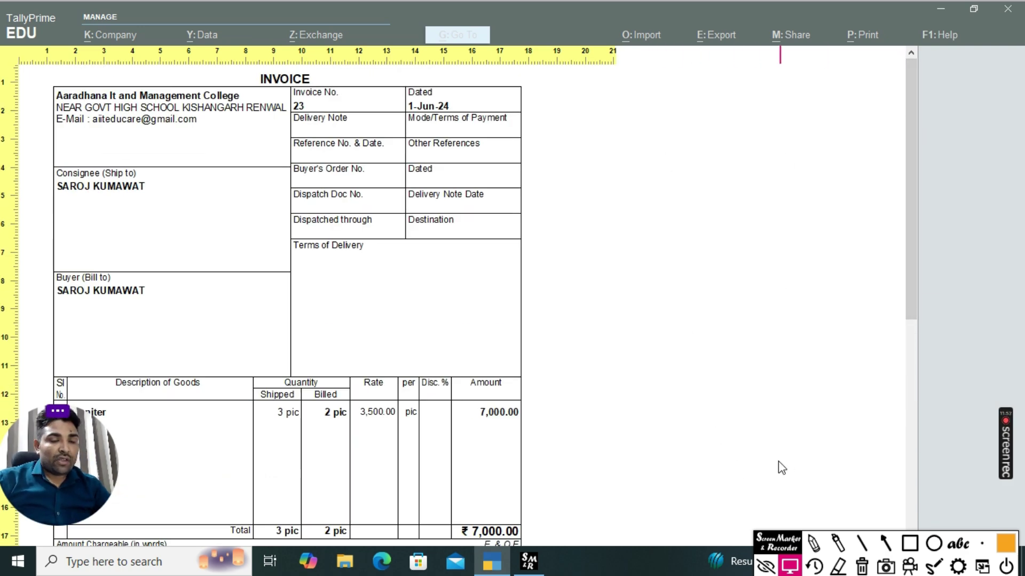
{"action": "scroll", "coordinate": [758, 336], "scroll_direction": "down", "scroll_amount": 1}
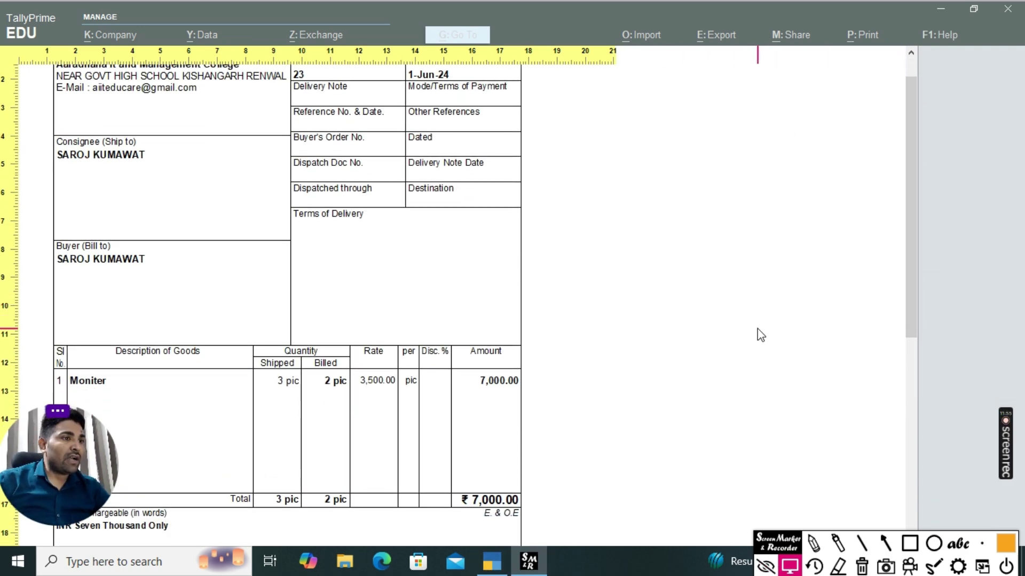
{"action": "scroll", "coordinate": [622, 272], "scroll_direction": "down", "scroll_amount": 1}
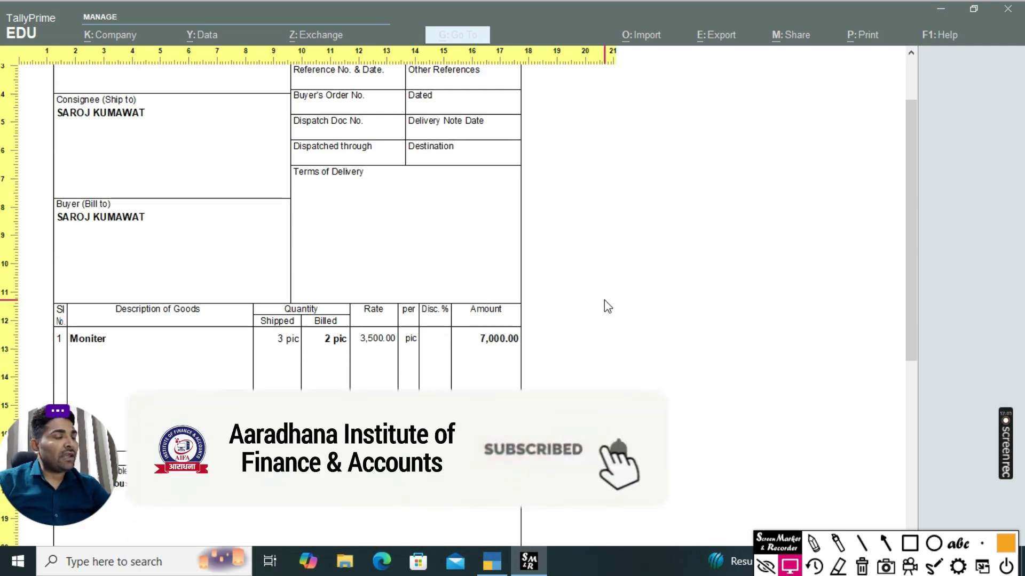
{"action": "left_click_drag", "start_coordinate": [904, 299], "coordinate": [914, 413]}
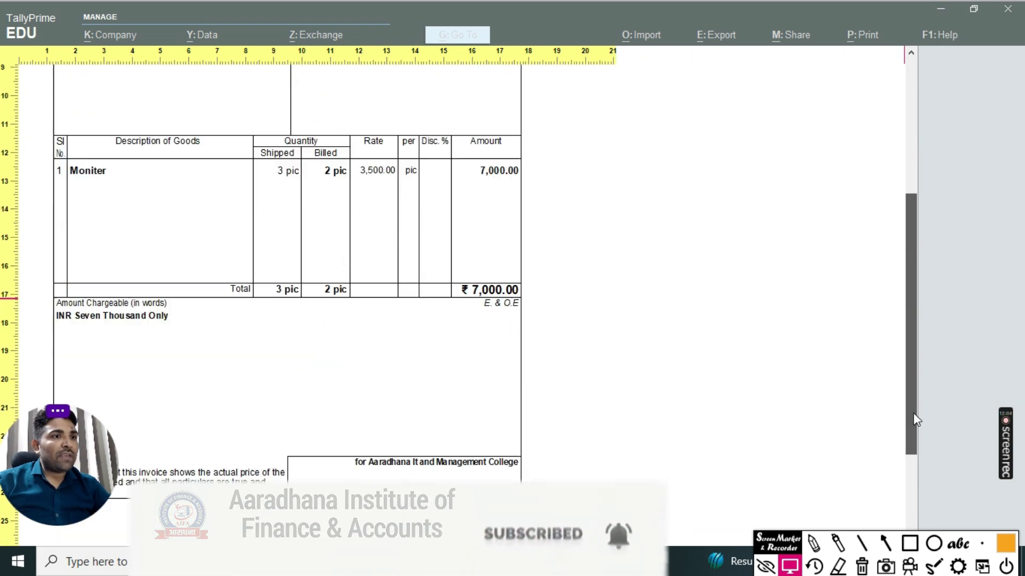
{"action": "left_click_drag", "start_coordinate": [901, 377], "coordinate": [904, 224]}
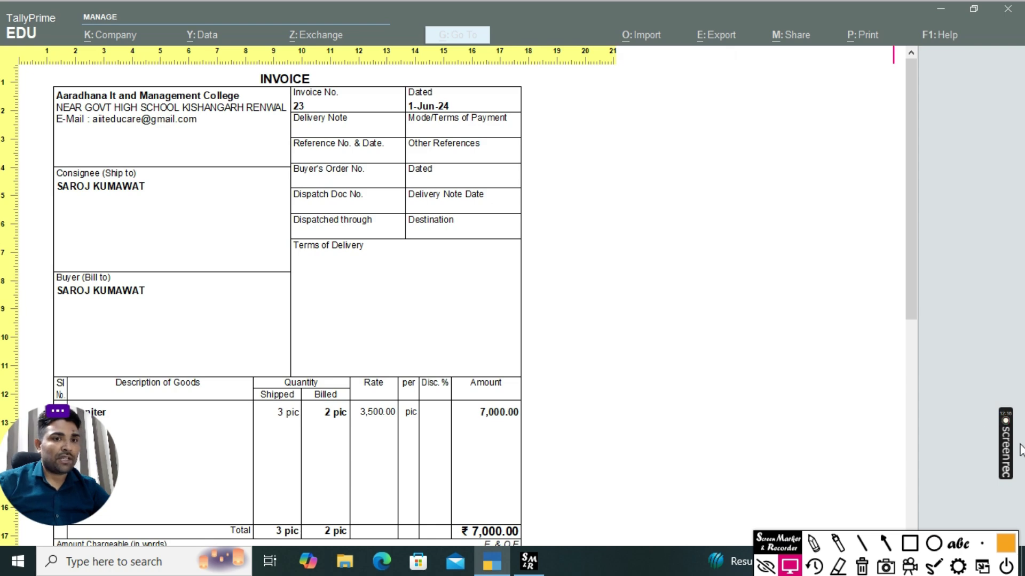
{"action": "mouse_move", "coordinate": [1010, 515]}
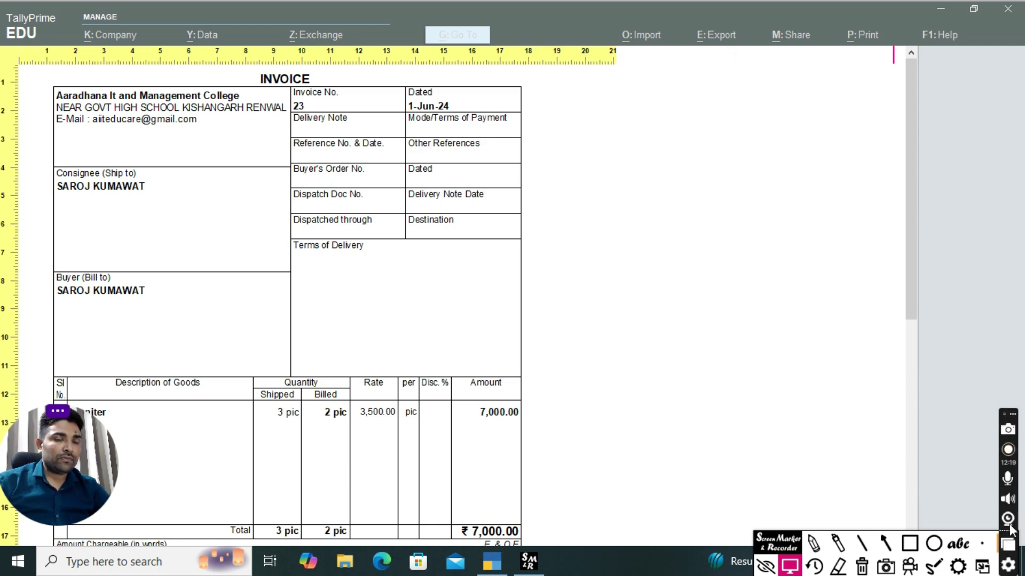